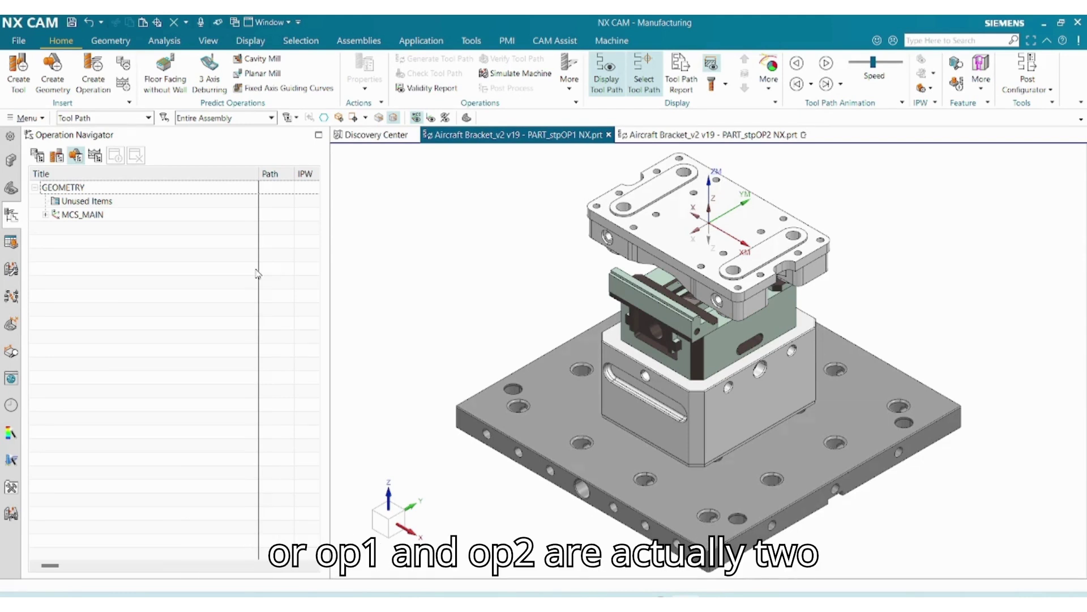
Compare the OP1 and OP2 bracket setup files, examining how the part sits above the vise in each.
{"action": "mouse_move", "coordinate": [729, 144]}
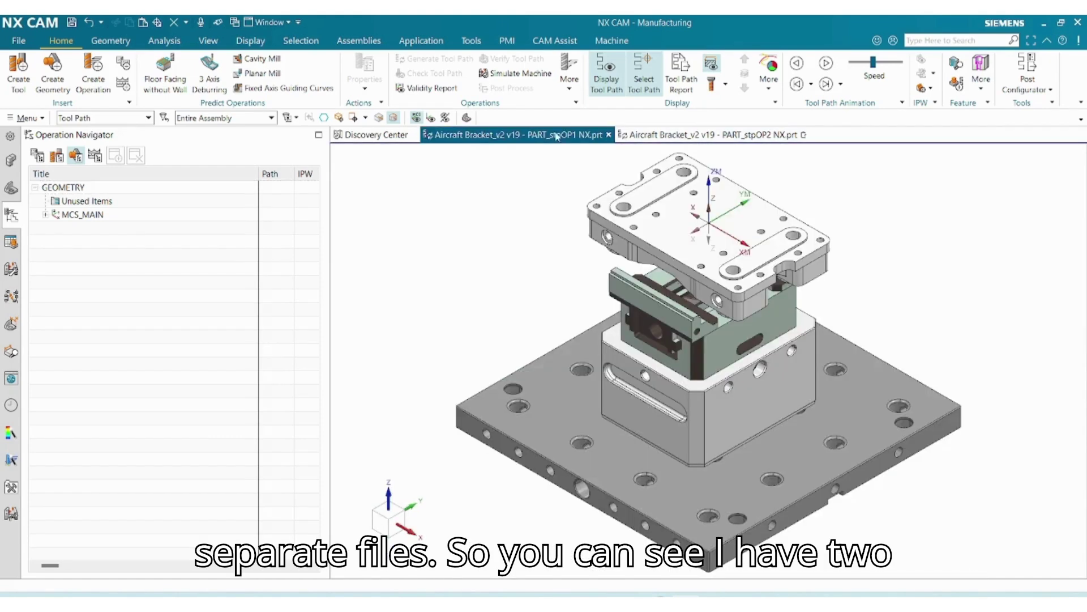
{"action": "left_click", "coordinate": [642, 137]}
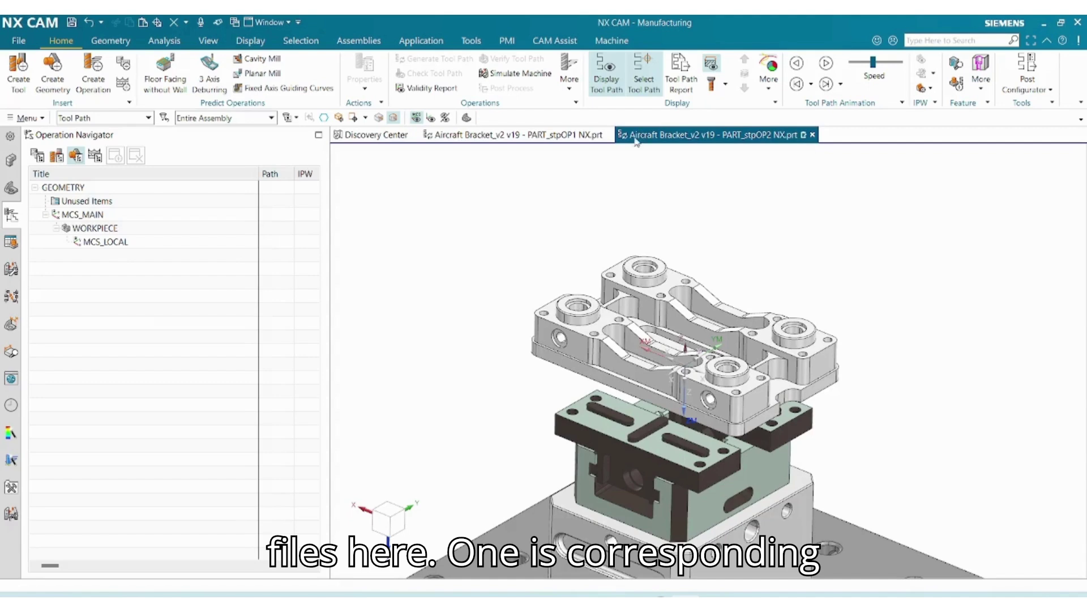
{"action": "left_click", "coordinate": [552, 139]}
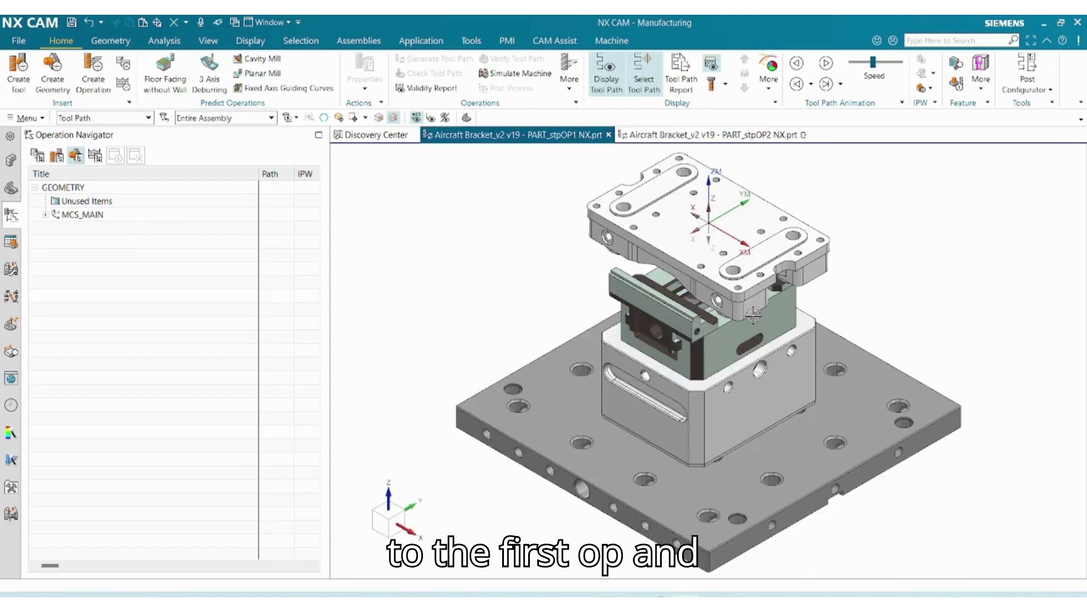
{"action": "middle_click_drag", "start_coordinate": [838, 337], "coordinate": [848, 301]}
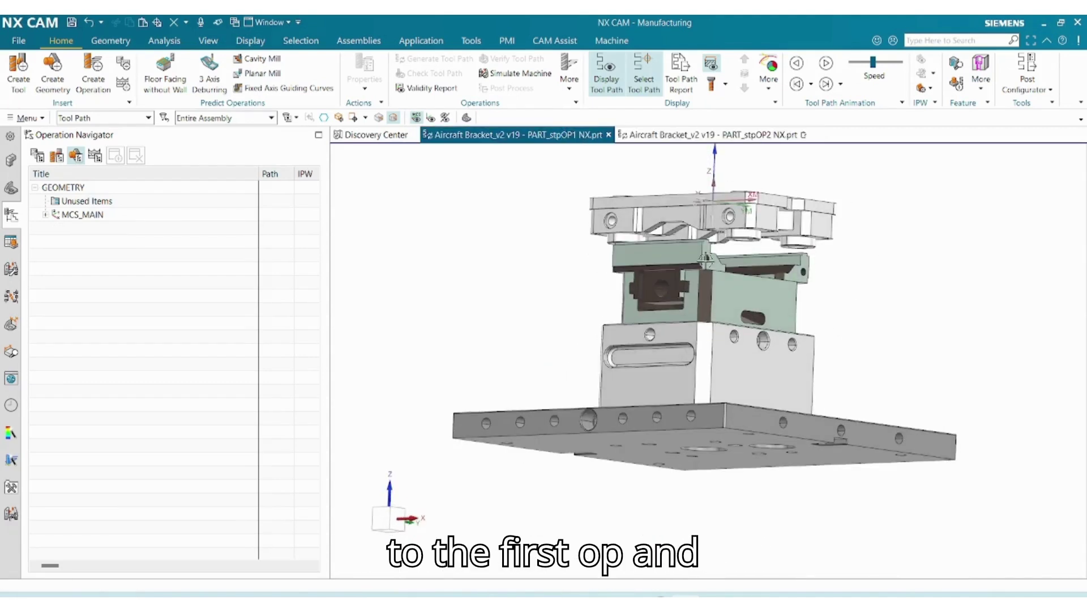
{"action": "middle_click_drag", "start_coordinate": [706, 260], "coordinate": [714, 282]}
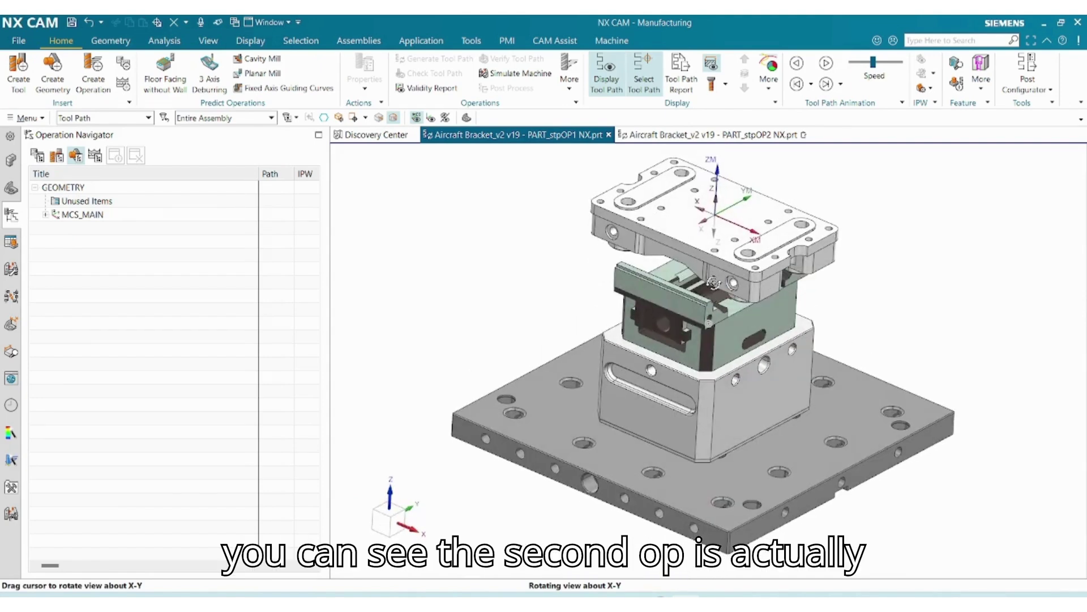
{"action": "left_click", "coordinate": [730, 136]}
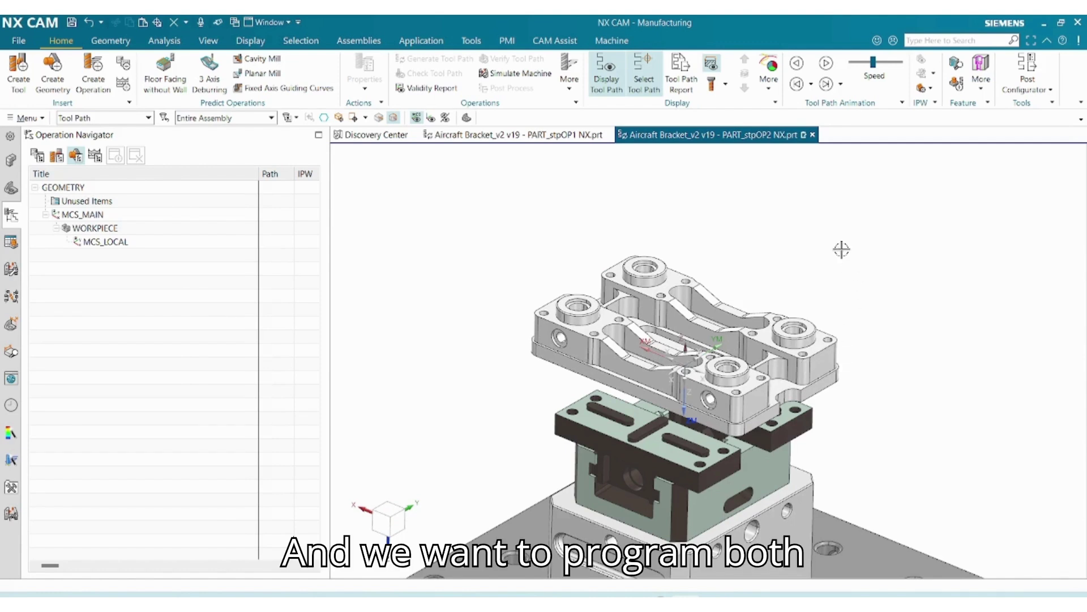
{"action": "left_click", "coordinate": [542, 135]}
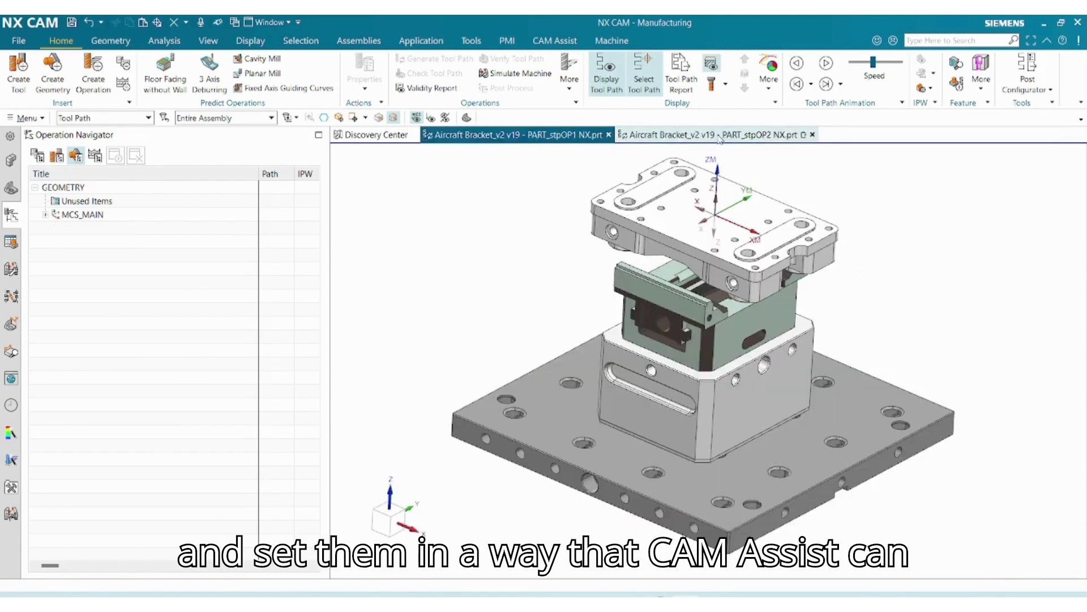
{"action": "mouse_move", "coordinate": [673, 139]}
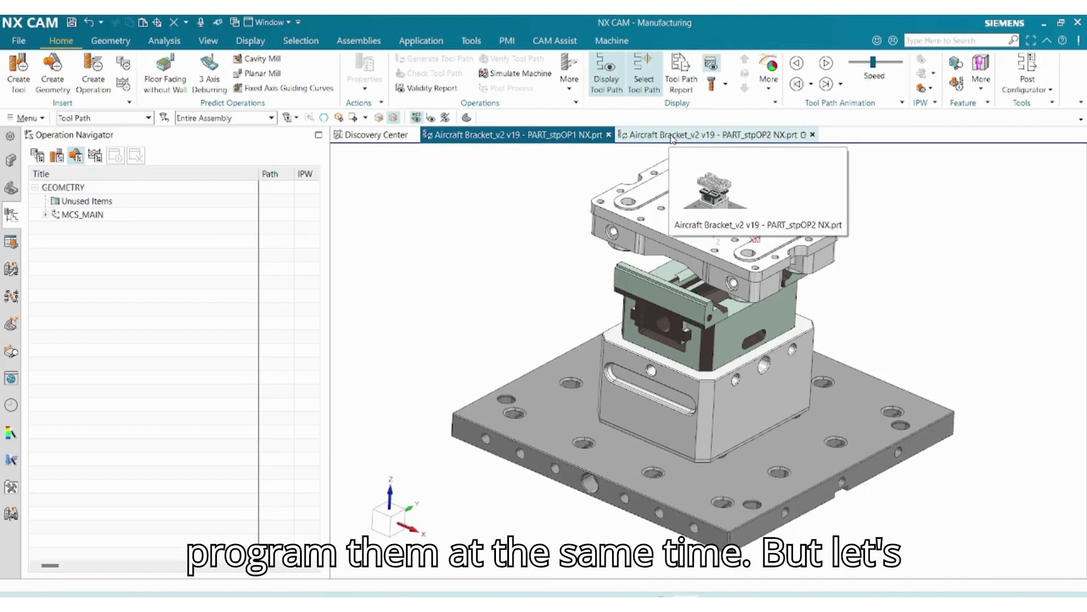
Start the CloudNC Soft Jaw Designer in the OP2 file and select the aircraft bracket body as the part.
{"action": "left_click", "coordinate": [672, 137]}
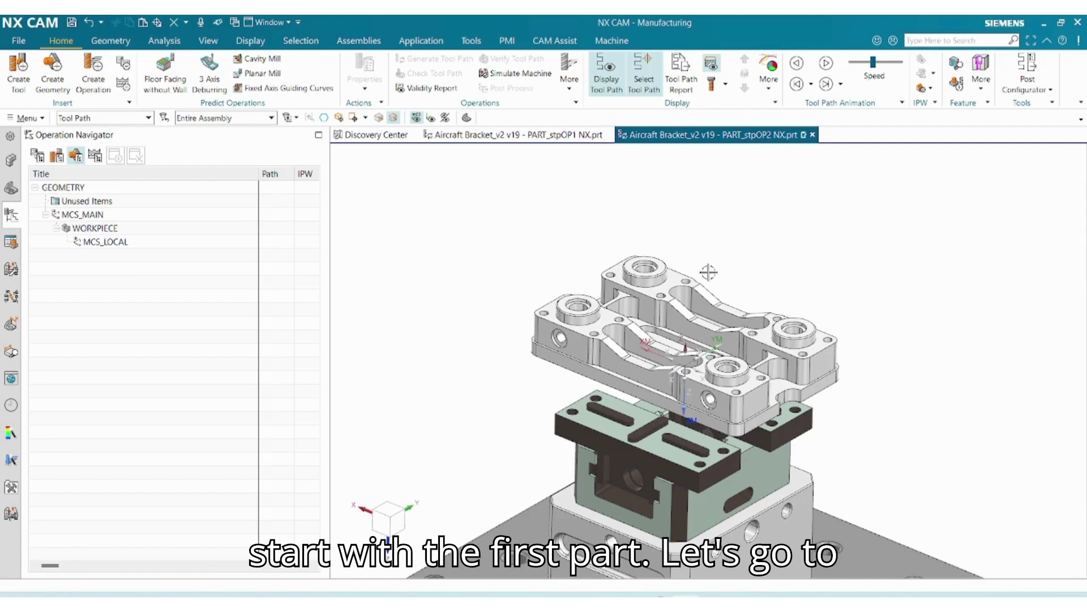
{"action": "left_click", "coordinate": [569, 40]}
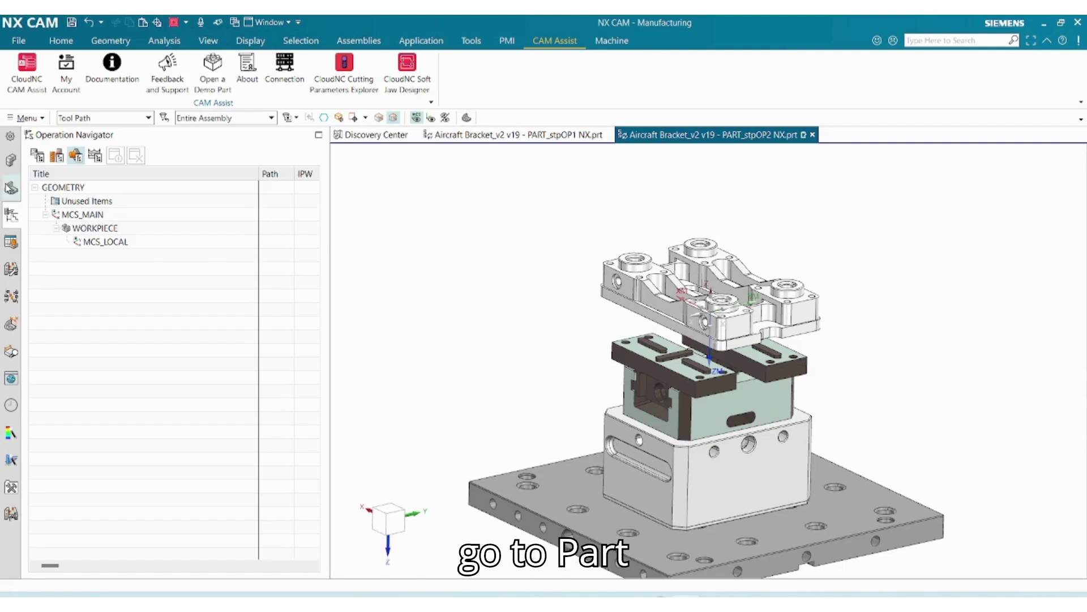
{"action": "left_click", "coordinate": [10, 188]}
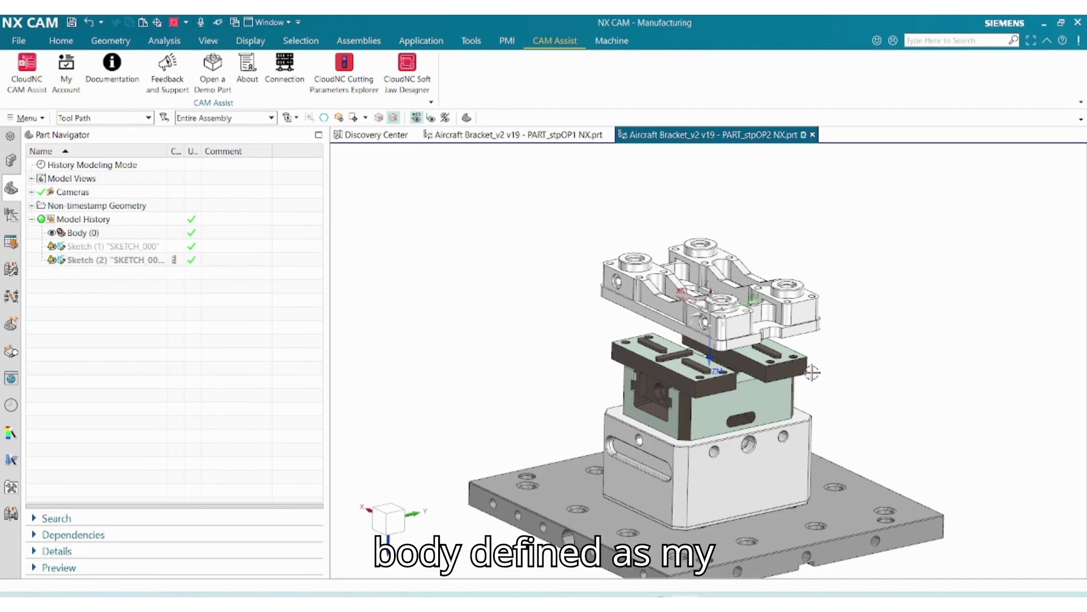
{"action": "left_click", "coordinate": [14, 218]}
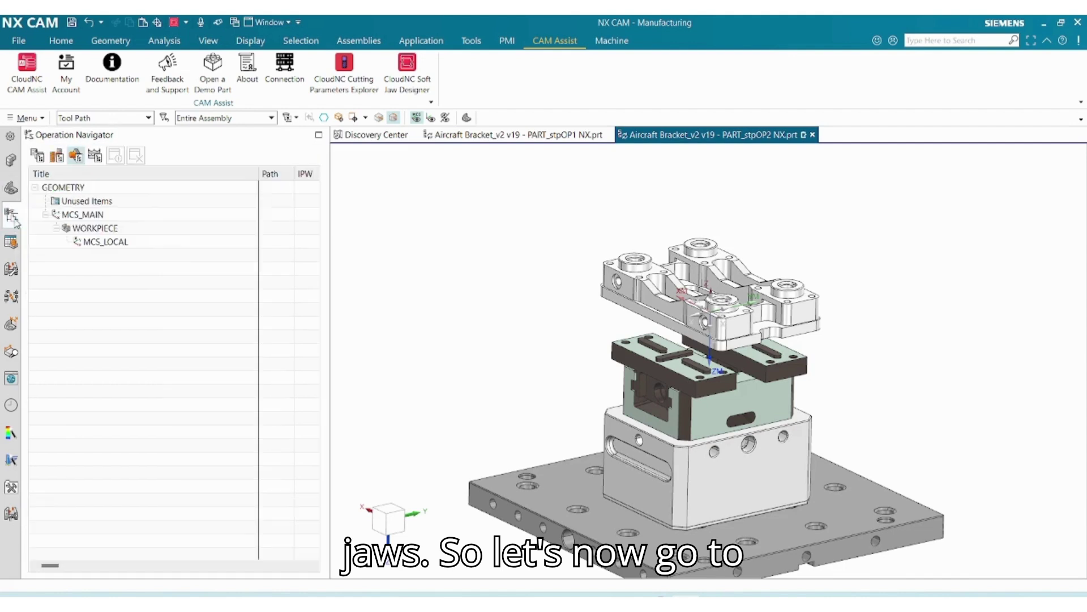
{"action": "left_click", "coordinate": [391, 78]}
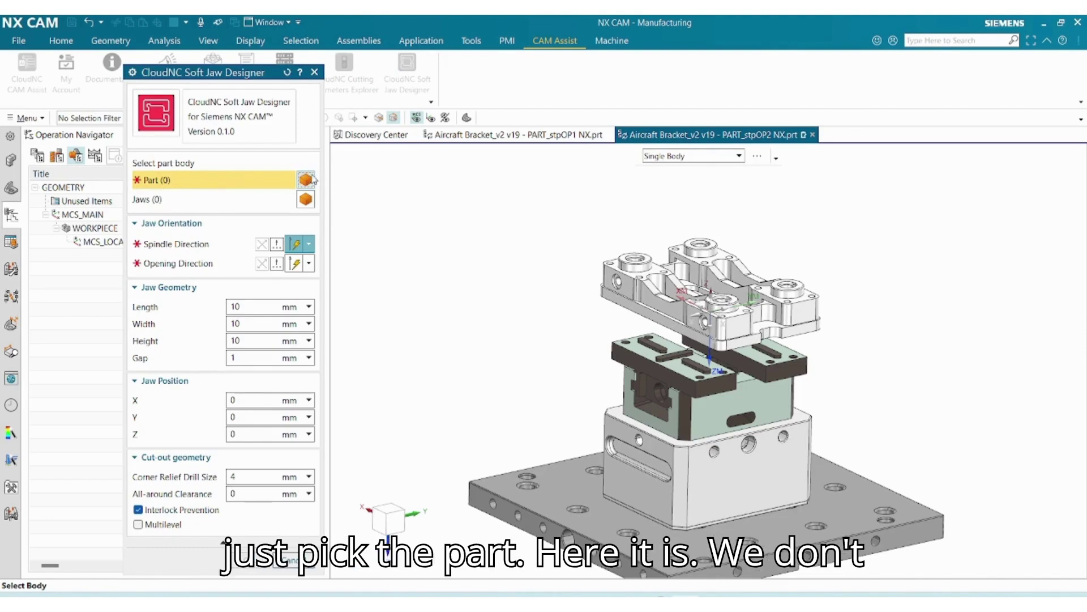
{"action": "left_click", "coordinate": [691, 275]}
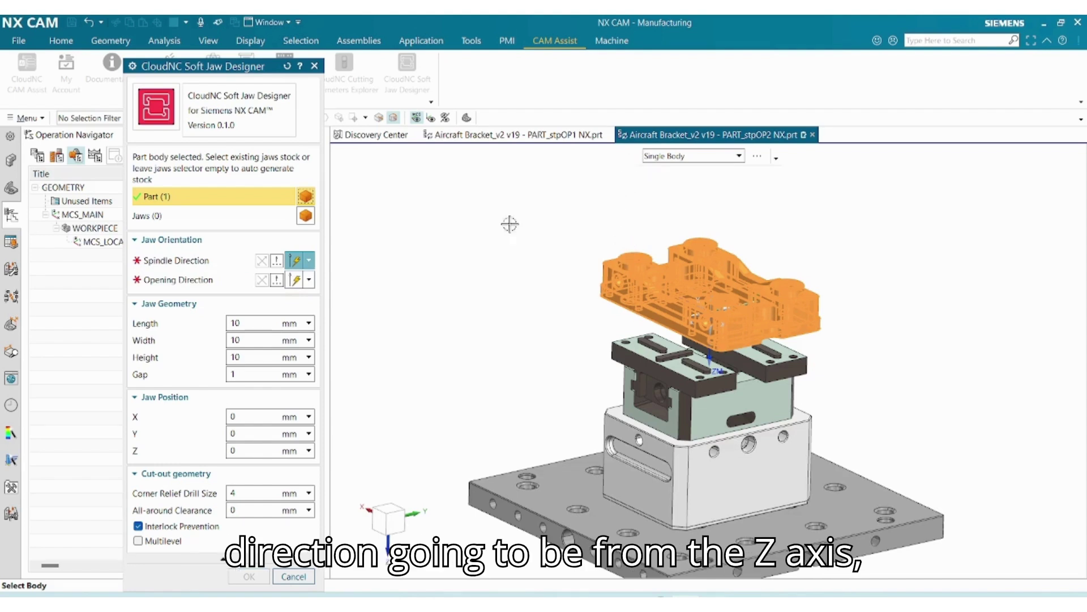
Define the jaw spindle direction from a boss's top face and the opening direction from the long side face of the bracket's base.
{"action": "left_click", "coordinate": [296, 261]}
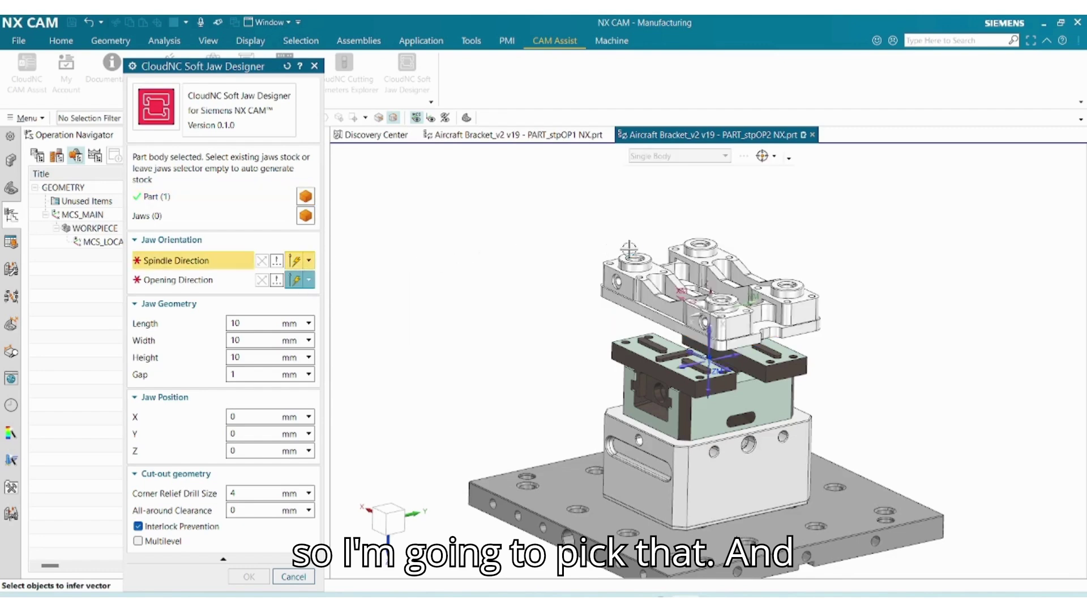
{"action": "scroll", "coordinate": [639, 256], "scroll_direction": "up", "scroll_amount": 5}
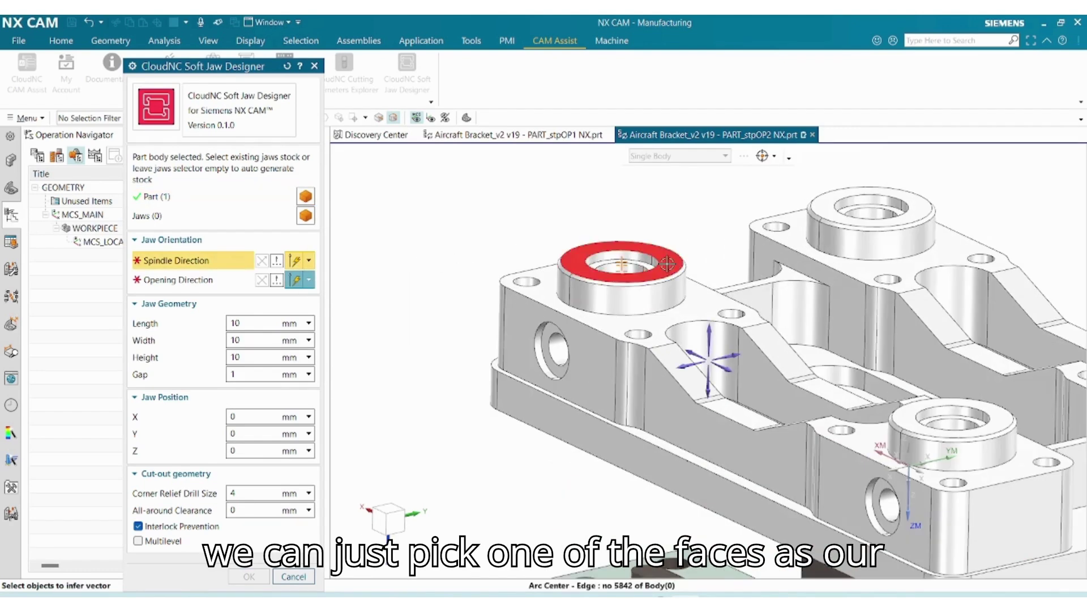
{"action": "left_click", "coordinate": [667, 263]}
{"action": "scroll", "coordinate": [667, 263], "scroll_direction": "down", "scroll_amount": 6}
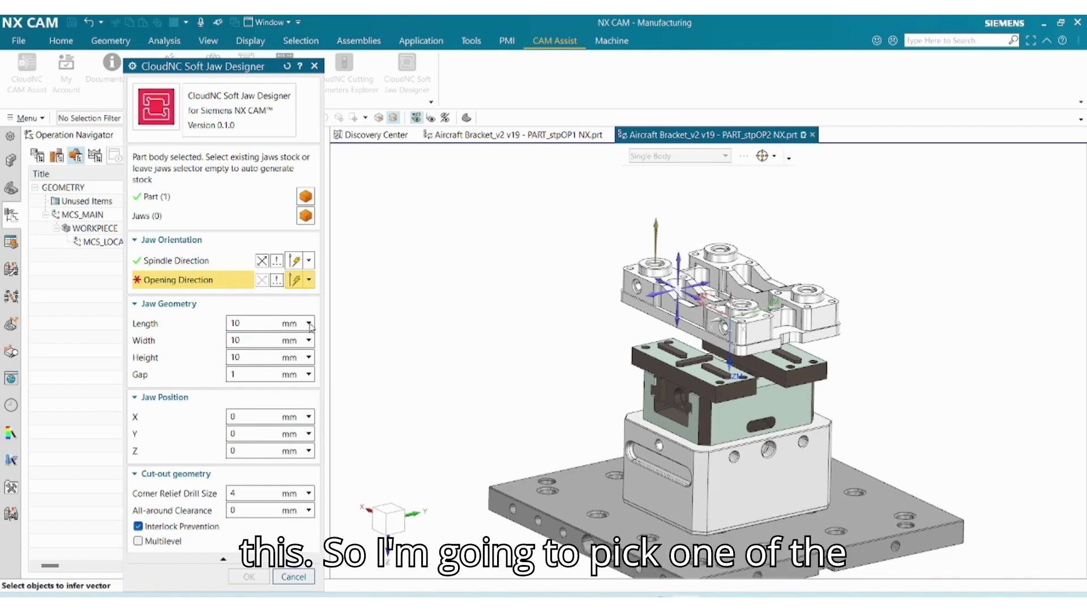
{"action": "scroll", "coordinate": [656, 311], "scroll_direction": "up", "scroll_amount": 3}
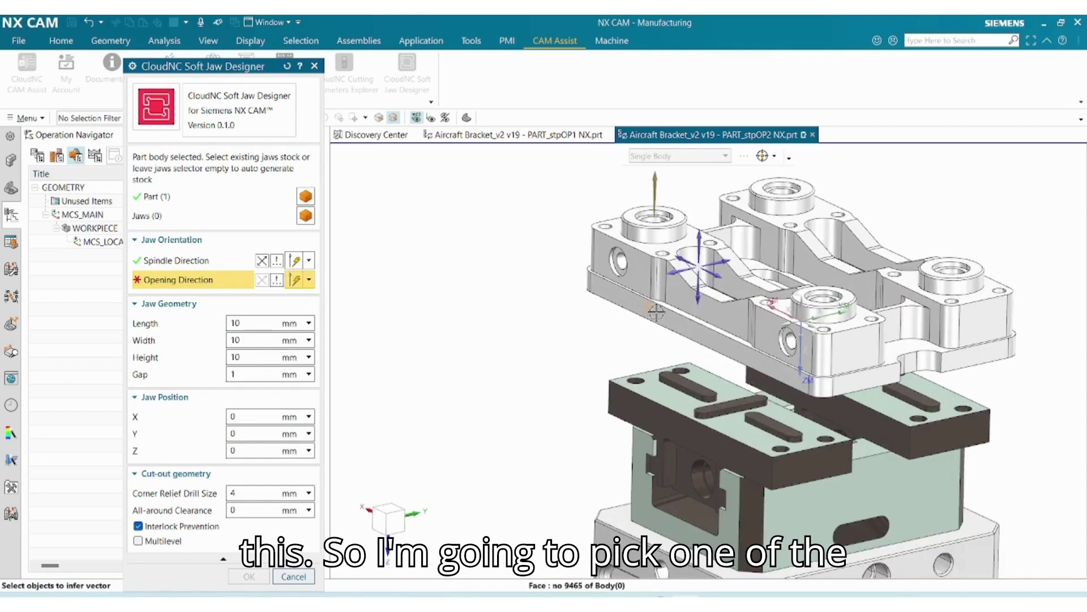
{"action": "left_click", "coordinate": [656, 311]}
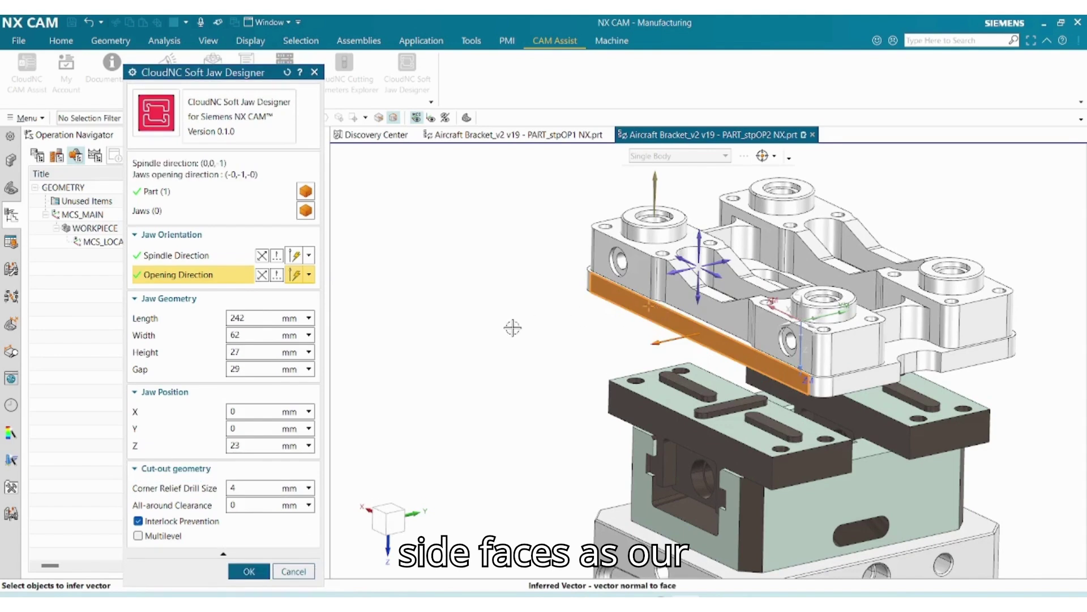
{"action": "scroll", "coordinate": [513, 327], "scroll_direction": "down", "scroll_amount": 2}
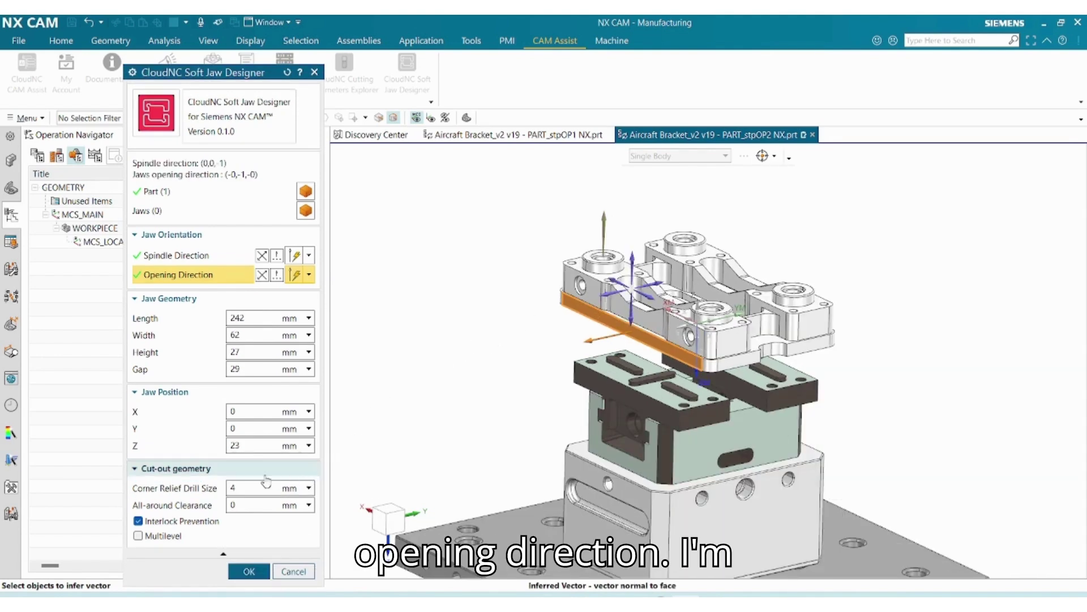
Enable Multilevel for the cut-out geometry and generate the soft jaws.
{"action": "left_click", "coordinate": [138, 535]}
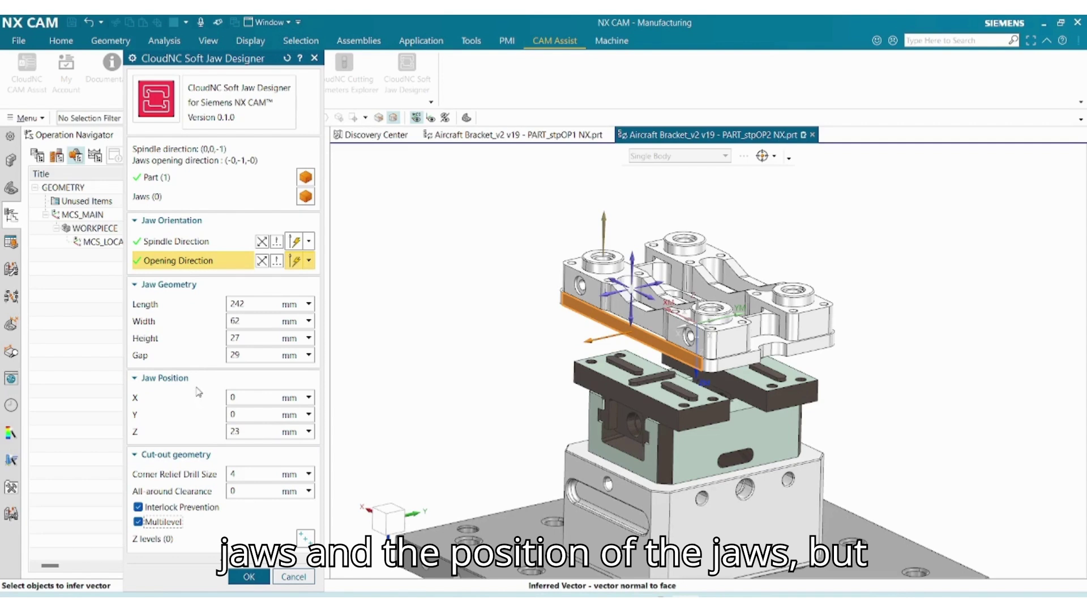
{"action": "left_click", "coordinate": [248, 577]}
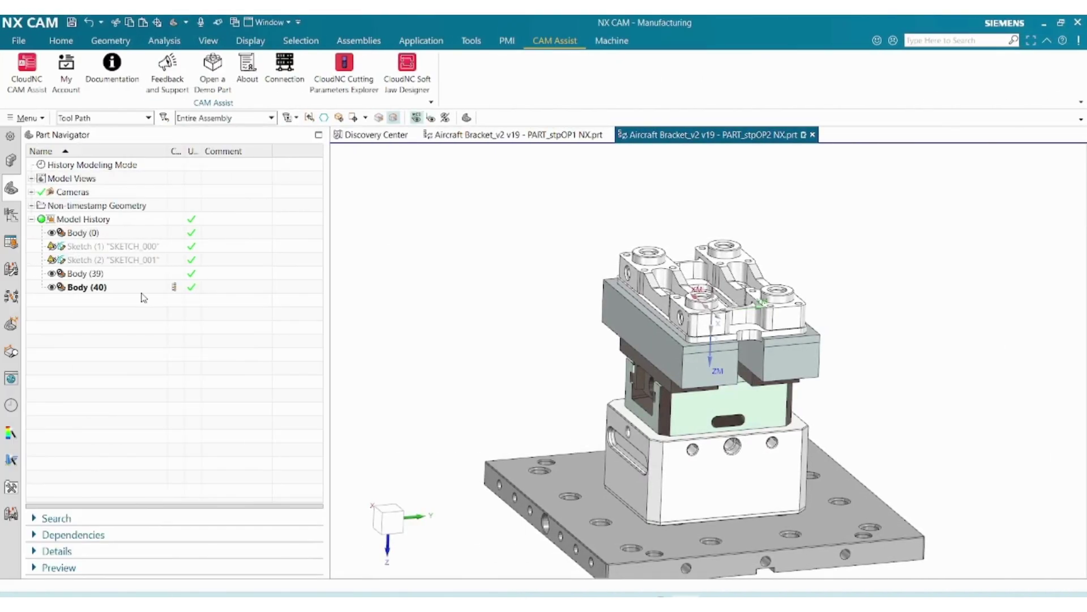
Highlight each generated jaw body and hide the bracket body to examine the cut-outs in the soft jaws.
{"action": "left_click", "coordinate": [139, 275]}
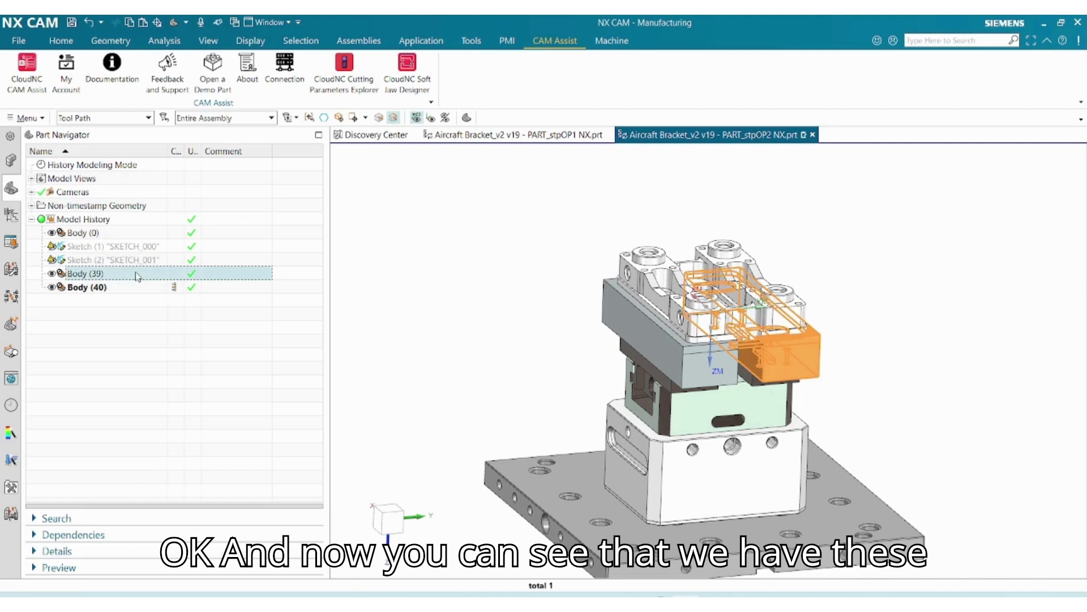
{"action": "left_click", "coordinate": [124, 287]}
{"action": "left_click", "coordinate": [135, 275]}
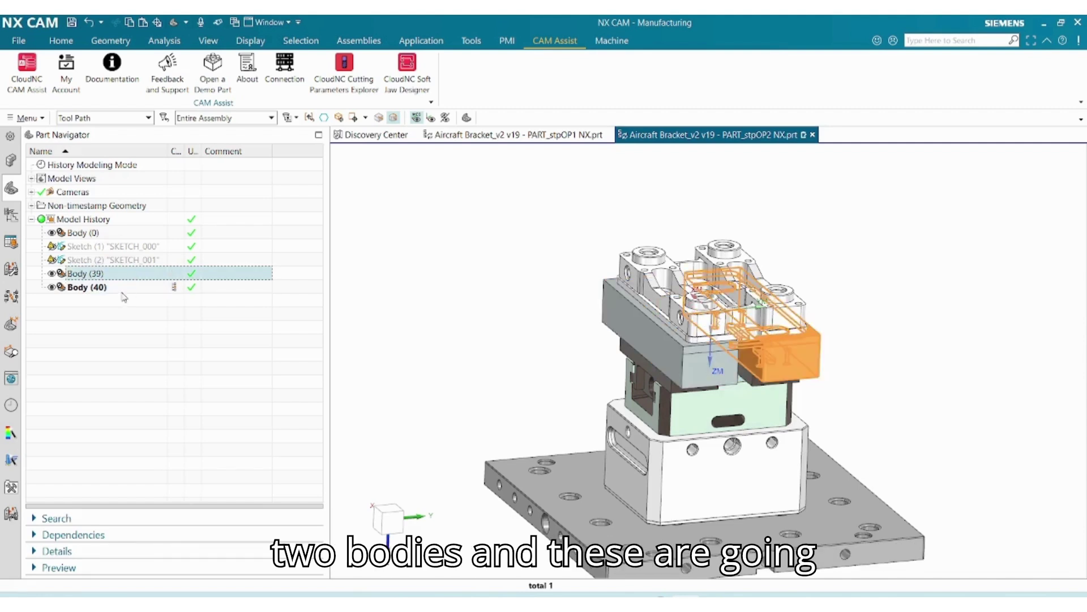
{"action": "left_click", "coordinate": [124, 287]}
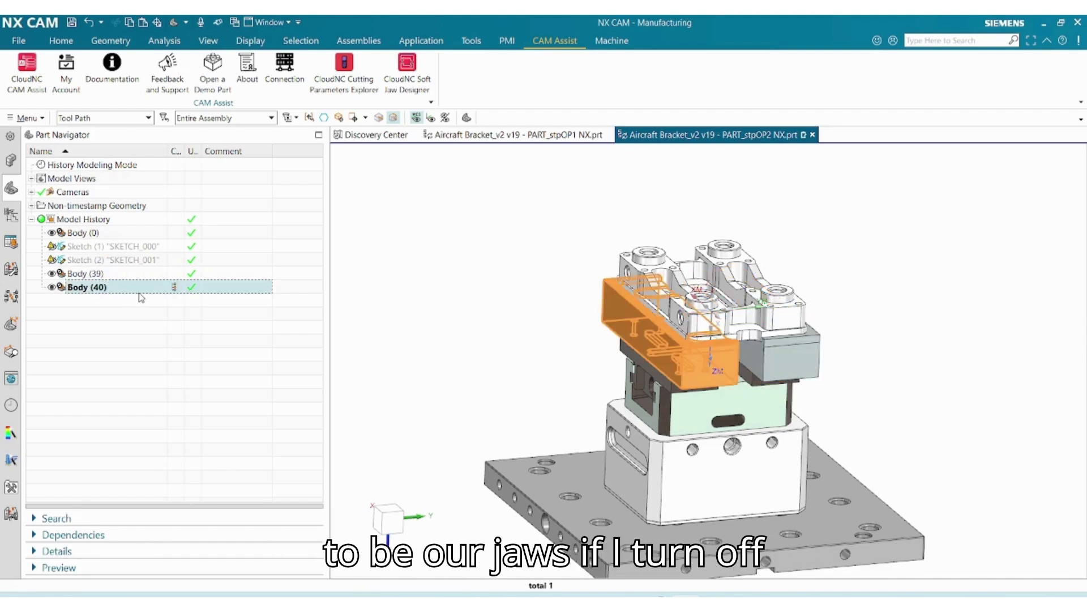
{"action": "left_click", "coordinate": [51, 233]}
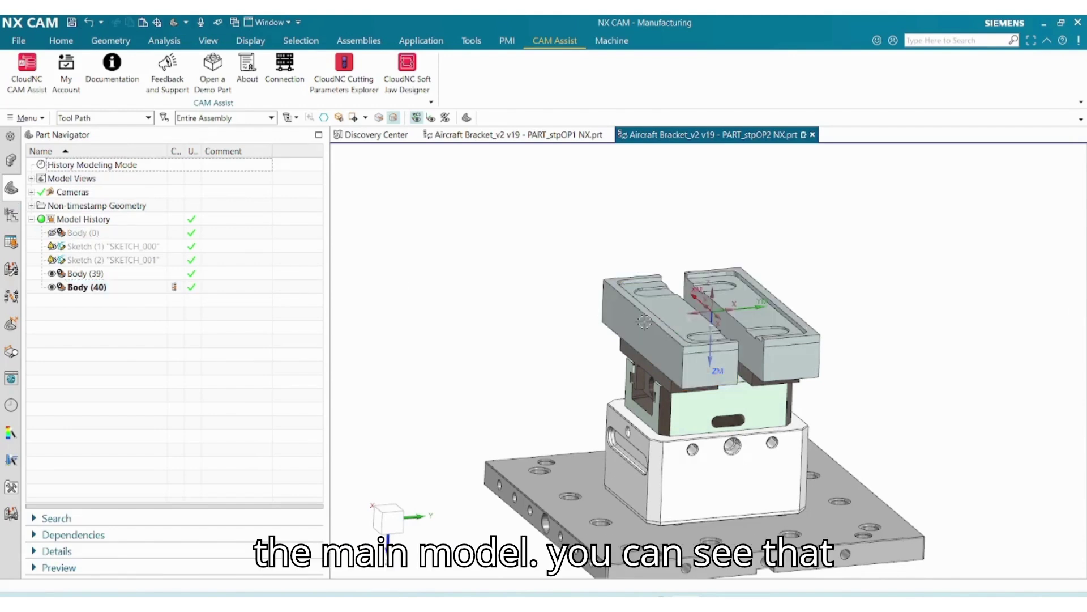
{"action": "middle_click_drag", "start_coordinate": [644, 326], "coordinate": [748, 279]}
{"action": "scroll", "coordinate": [748, 279], "scroll_direction": "up", "scroll_amount": 5}
{"action": "scroll", "coordinate": [591, 355], "scroll_direction": "down", "scroll_amount": 2}
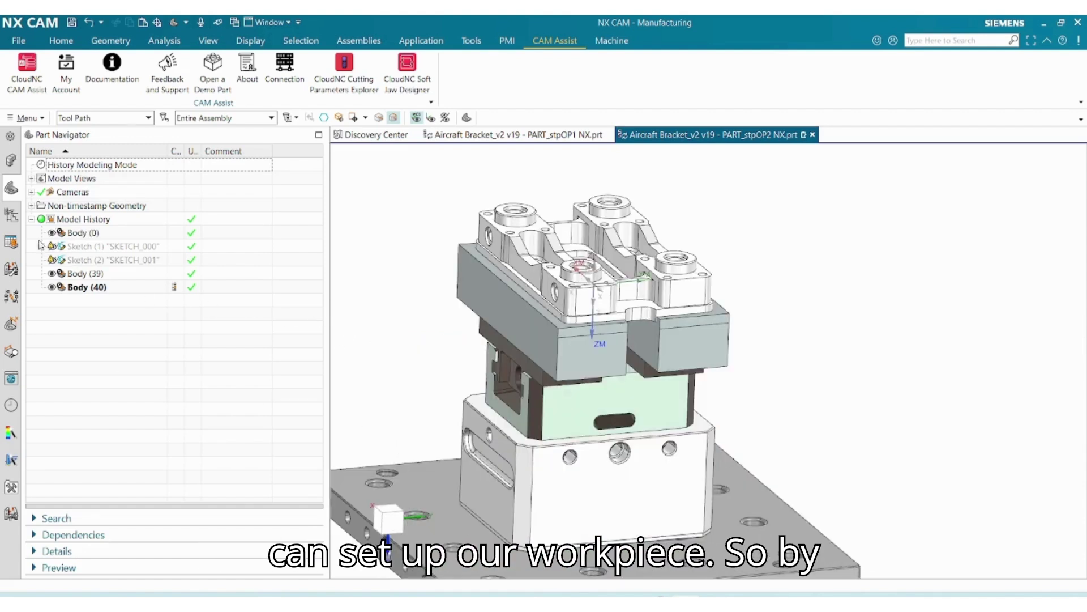
Display the part, blank and check geometry defined for WORKPIECE in the OP1 file, and return to the OP2 file.
{"action": "left_click", "coordinate": [11, 214]}
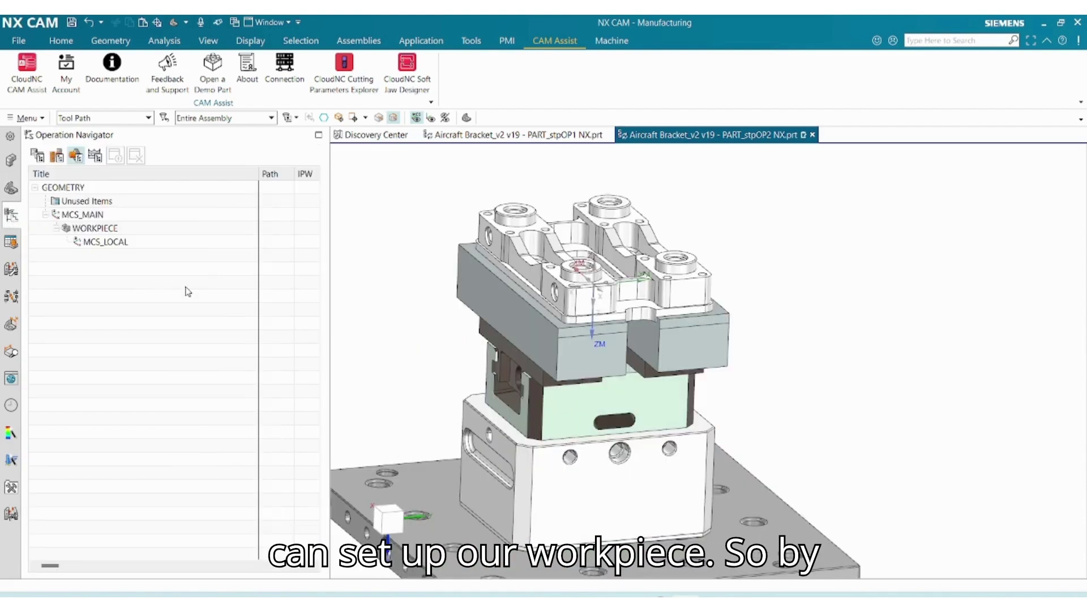
{"action": "right_click", "coordinate": [128, 227]}
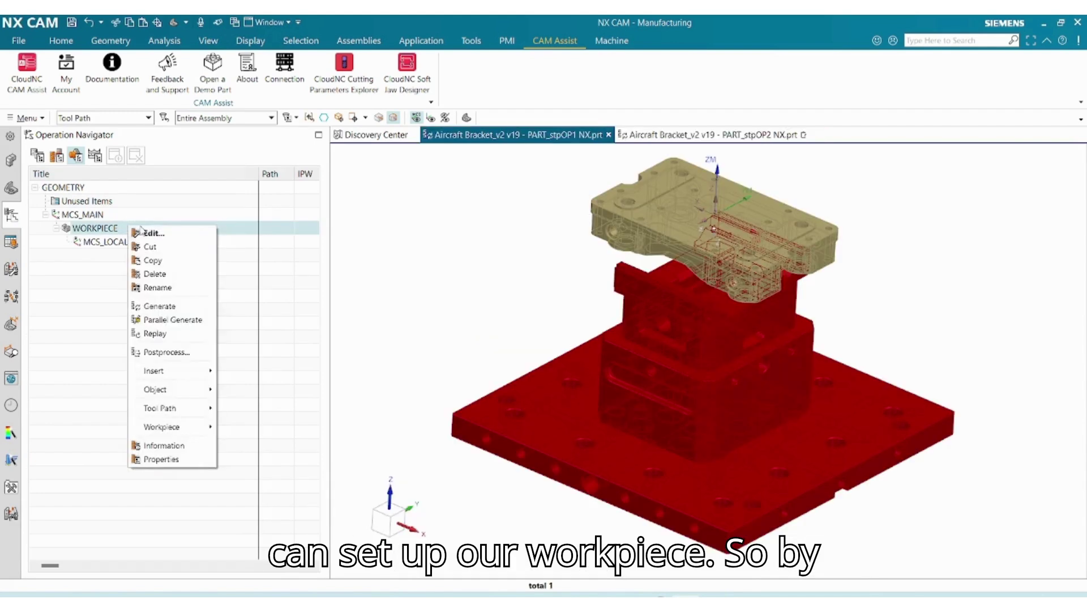
{"action": "left_click", "coordinate": [164, 231]}
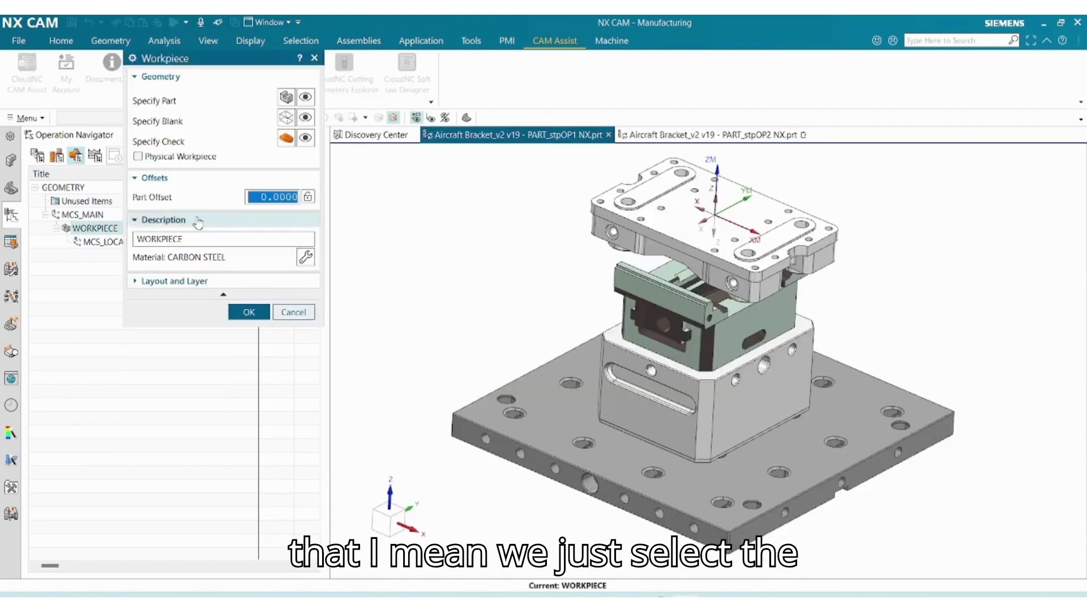
{"action": "left_click", "coordinate": [308, 103]}
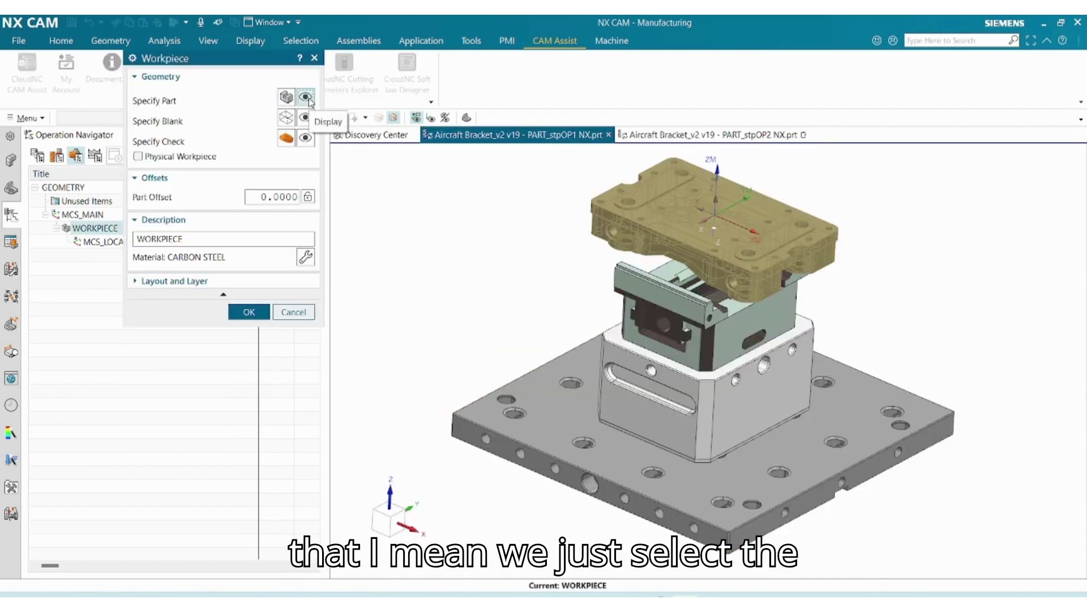
{"action": "left_click", "coordinate": [306, 118]}
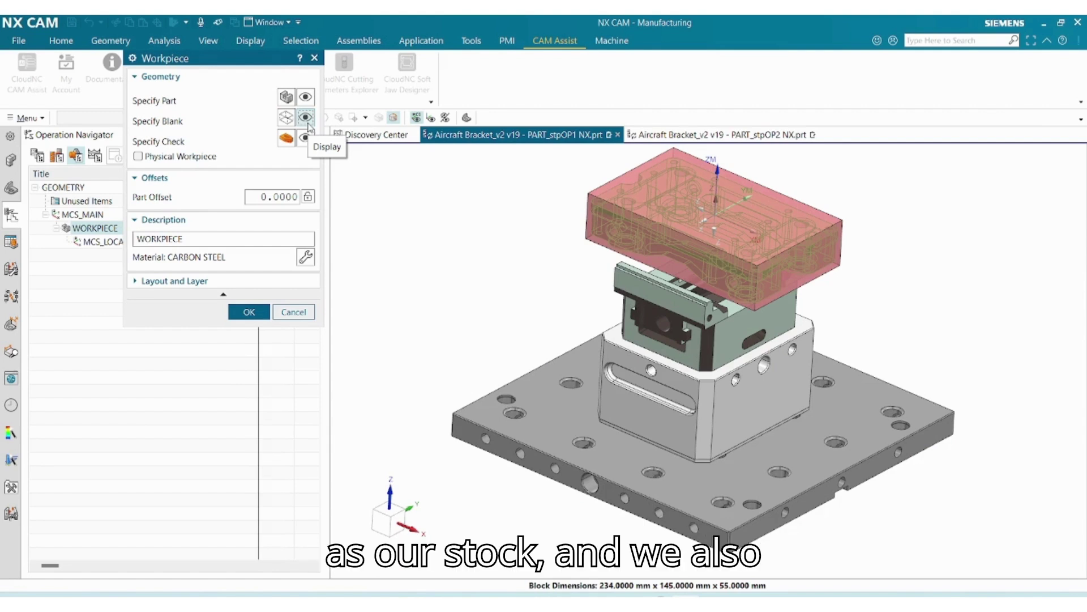
{"action": "left_click", "coordinate": [305, 137]}
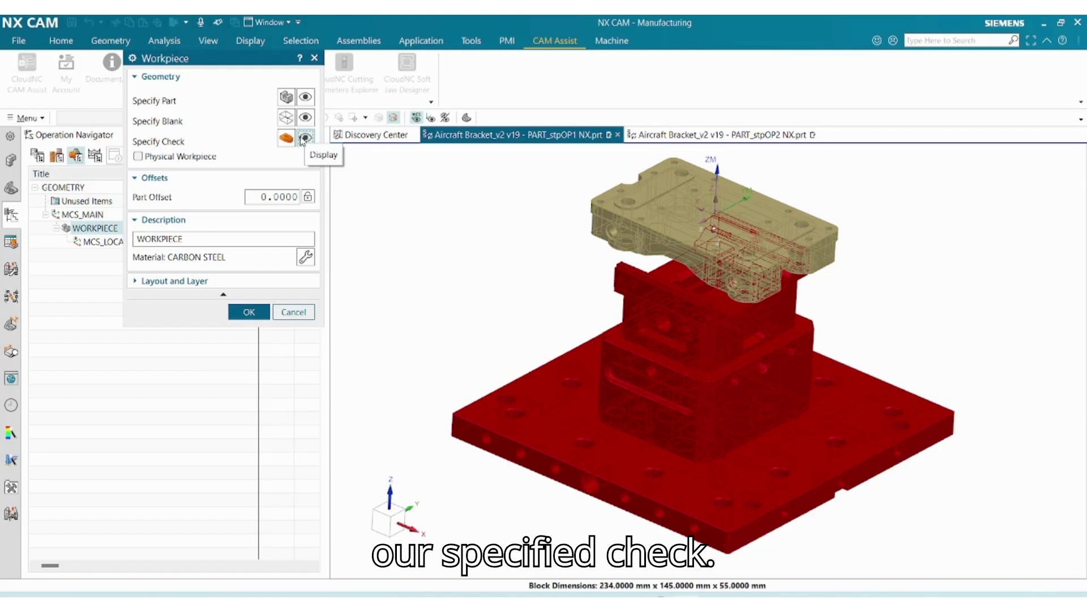
{"action": "left_click", "coordinate": [296, 311]}
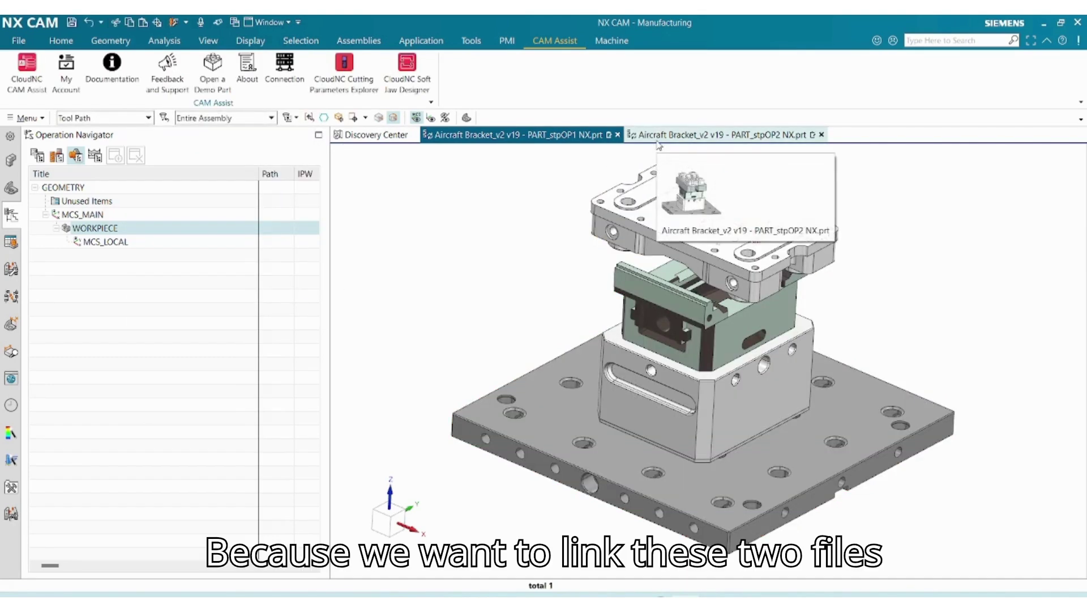
{"action": "left_click", "coordinate": [630, 141]}
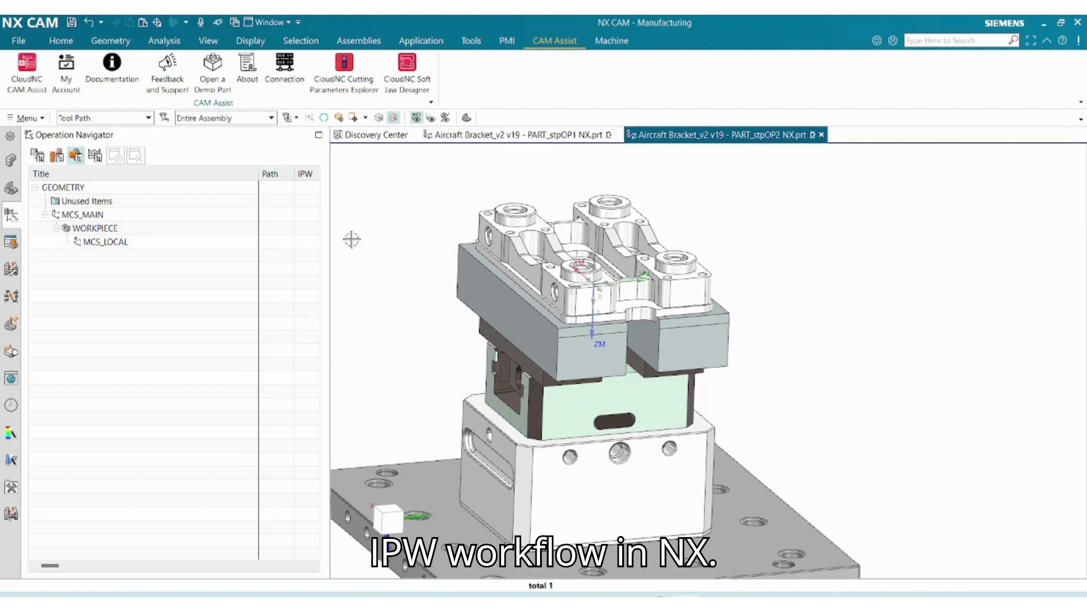
Edit the OP2 WORKPIECE, display its specified part, and set the blank type to IPW - In Process Workpiece.
{"action": "right_click", "coordinate": [121, 228]}
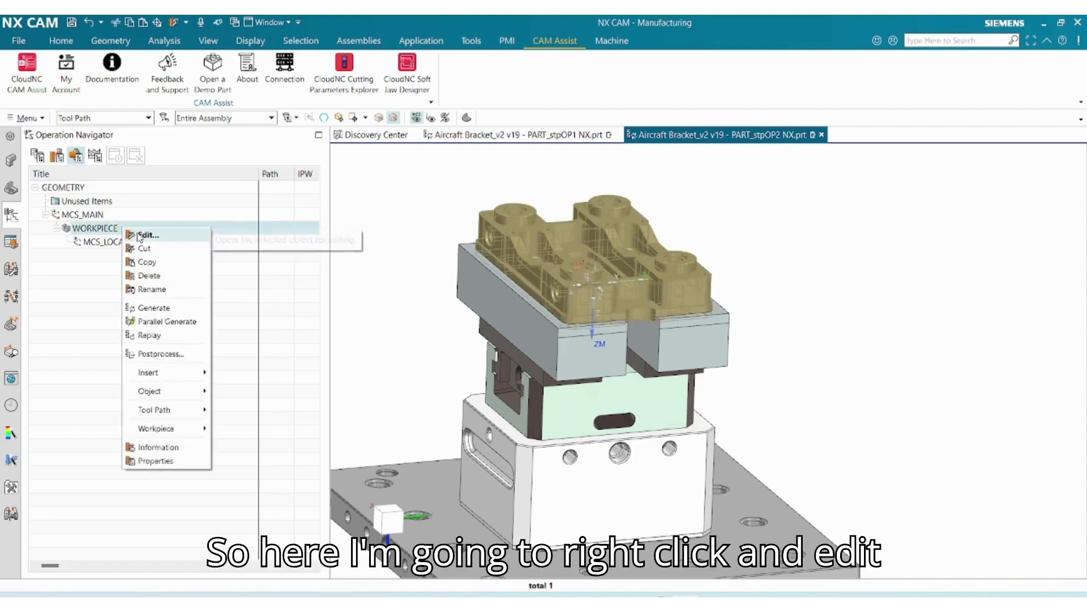
{"action": "left_click", "coordinate": [142, 235]}
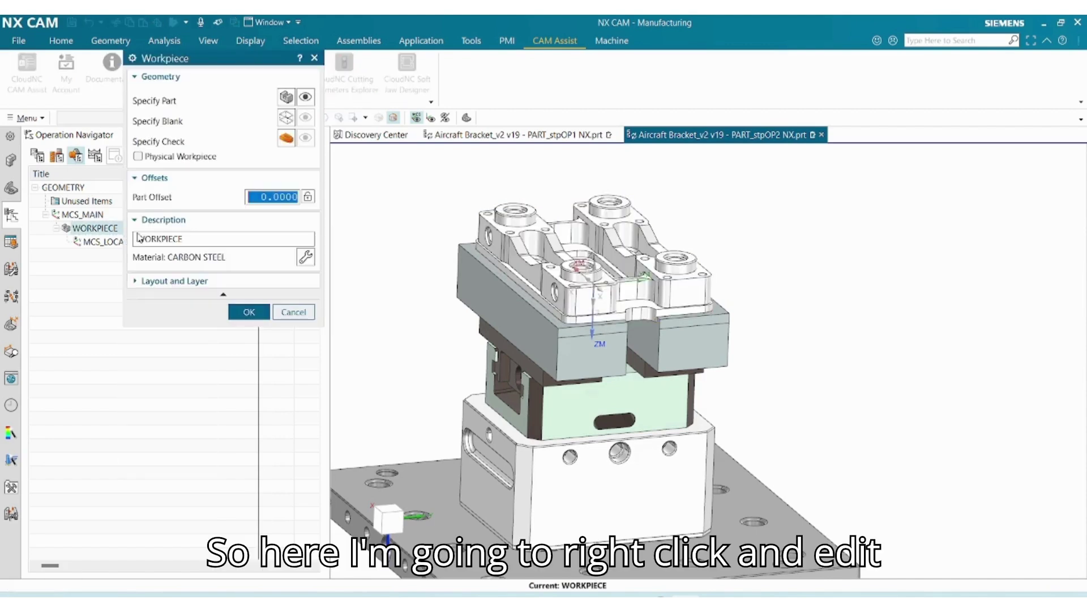
{"action": "left_click", "coordinate": [304, 99]}
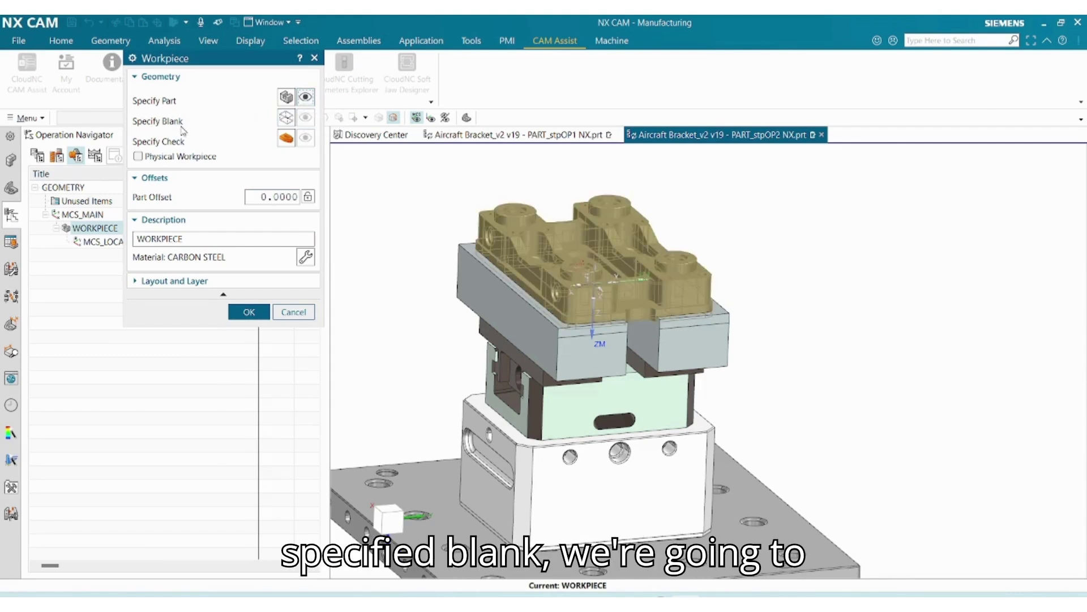
{"action": "left_click", "coordinate": [287, 118]}
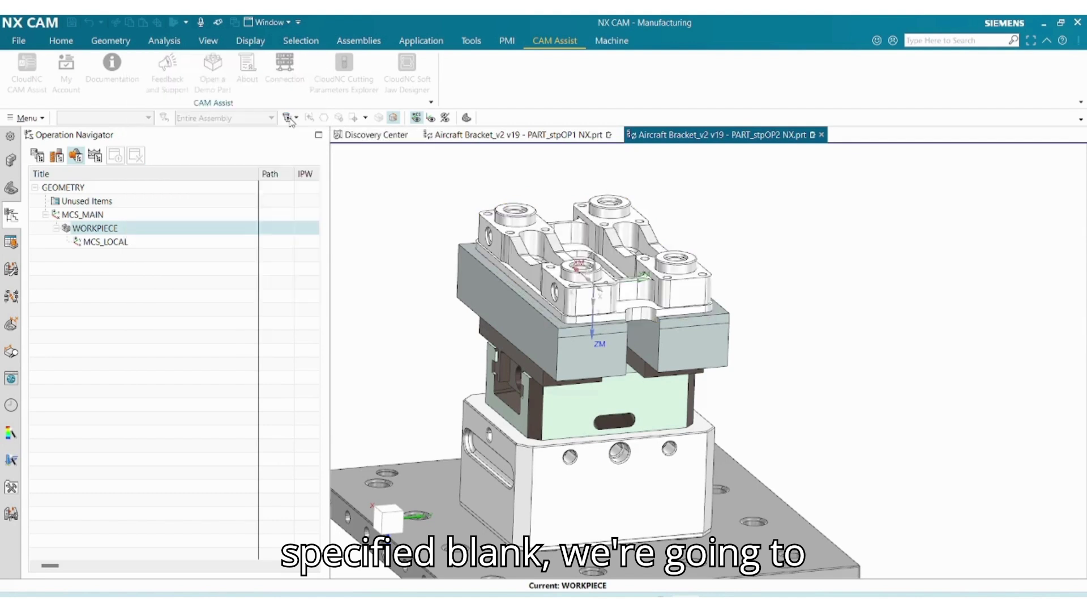
{"action": "left_click", "coordinate": [309, 83]}
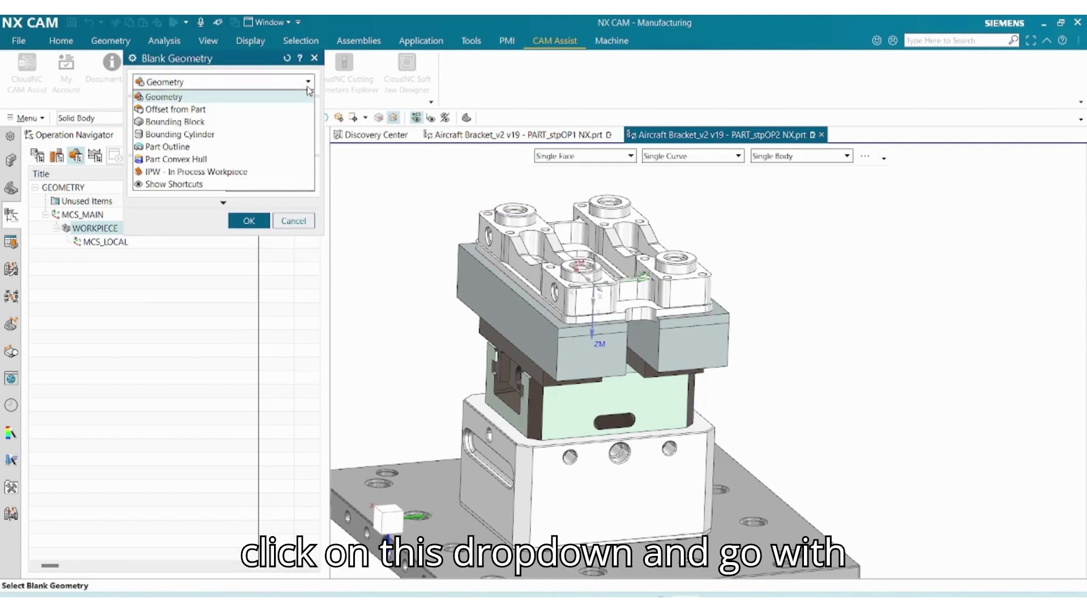
{"action": "left_click", "coordinate": [276, 175]}
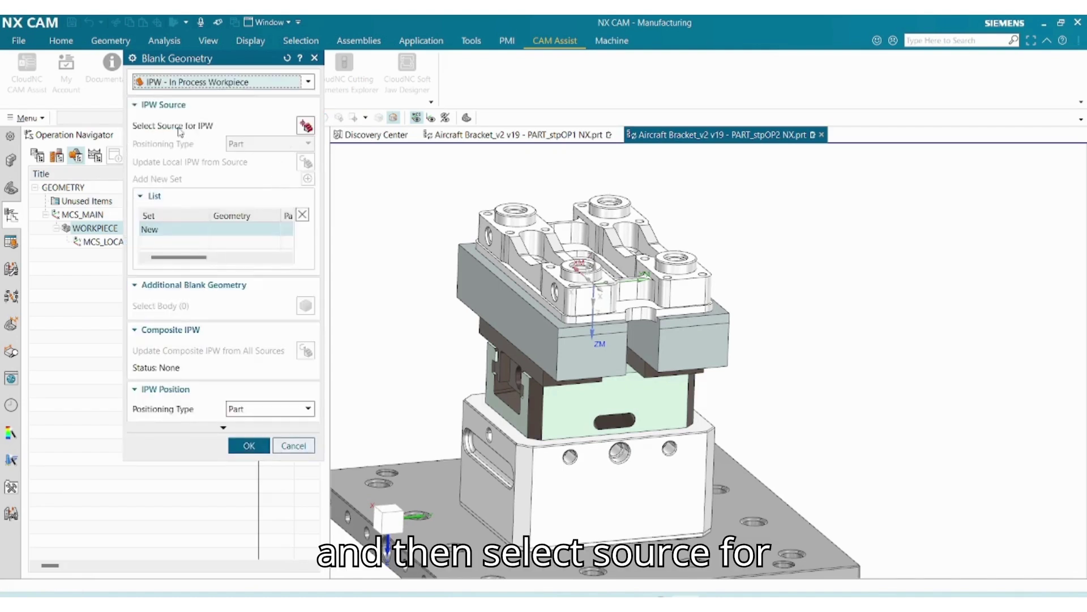
Assign WORKPIECE from the Aircraft Bracket_v2 v19 - PART_stpOP1 NX file as the IPW source for the blank.
{"action": "left_click", "coordinate": [306, 125]}
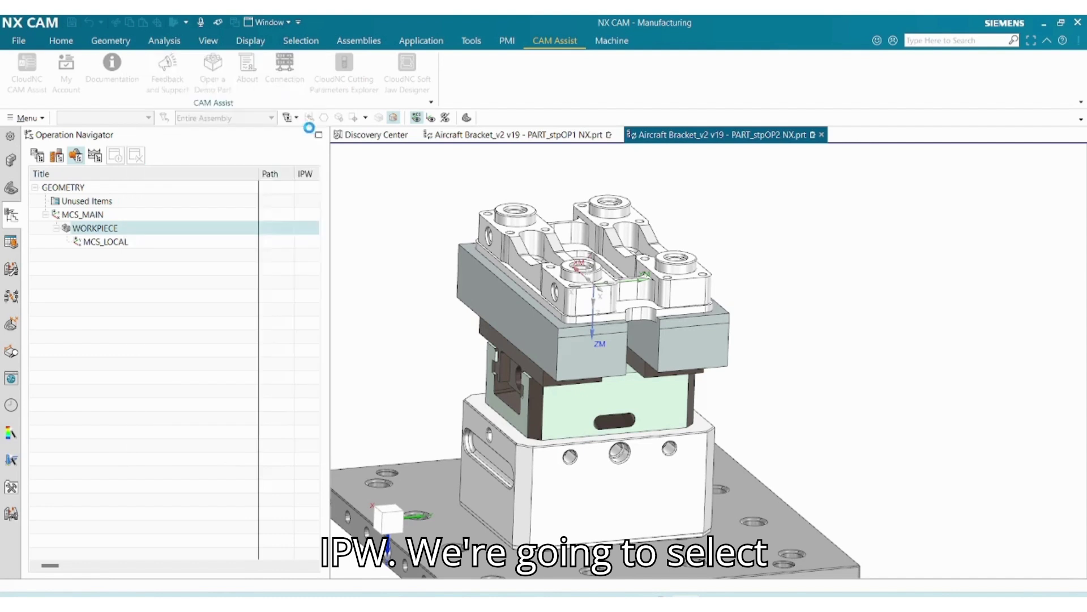
{"action": "left_click", "coordinate": [310, 98]}
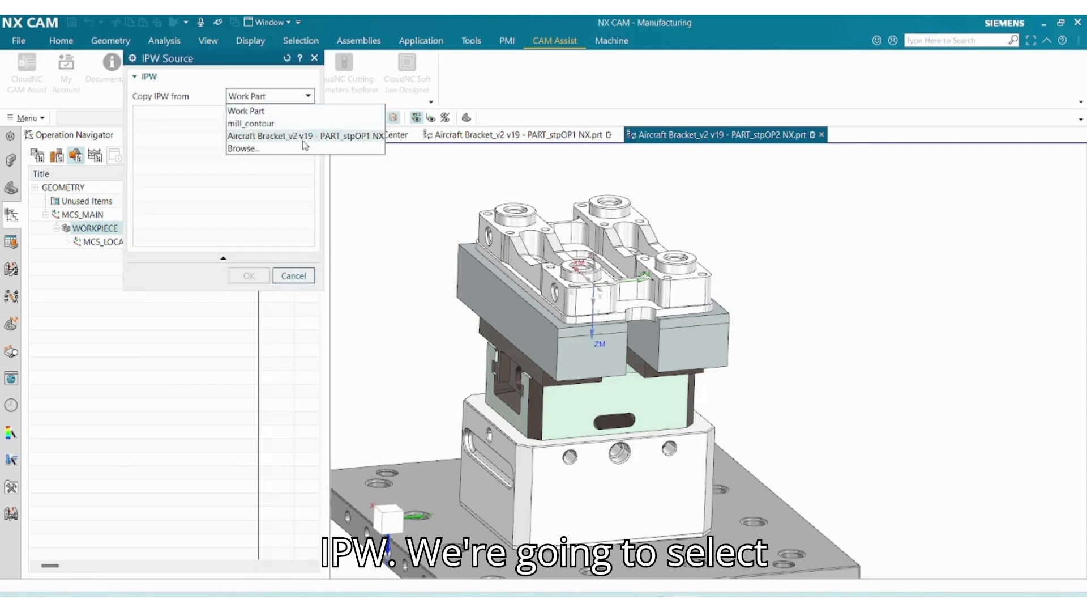
{"action": "left_click", "coordinate": [251, 136]}
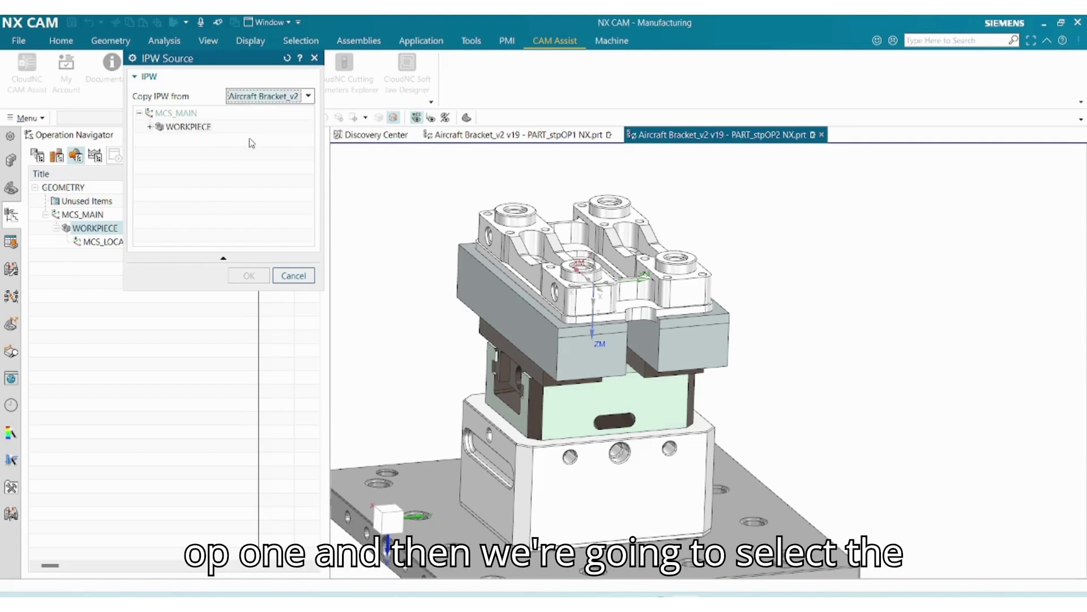
{"action": "left_click", "coordinate": [175, 128]}
{"action": "left_click", "coordinate": [250, 276]}
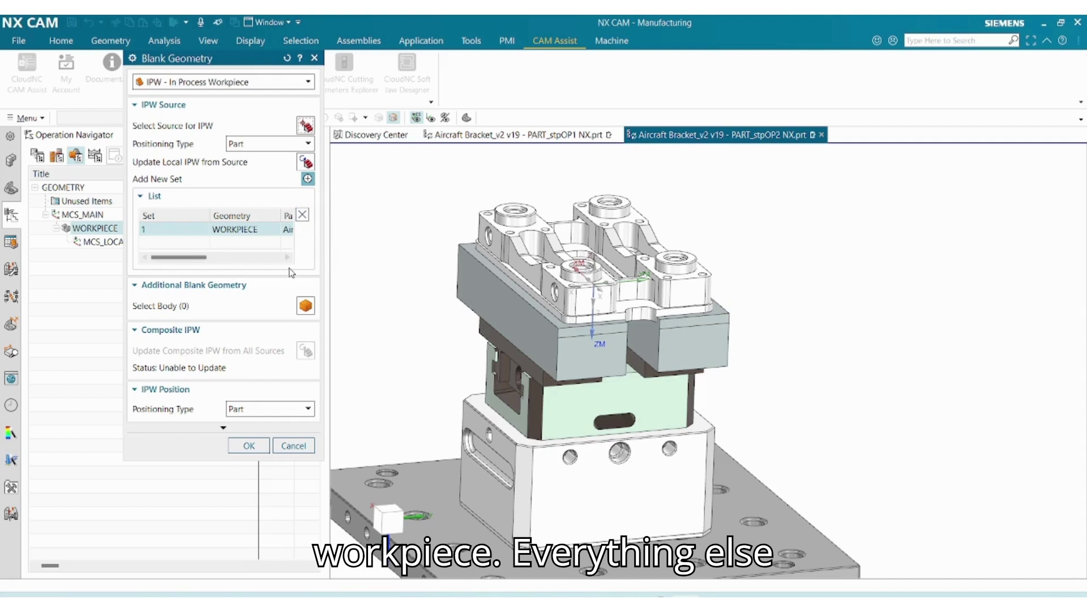
{"action": "left_click", "coordinate": [238, 444]}
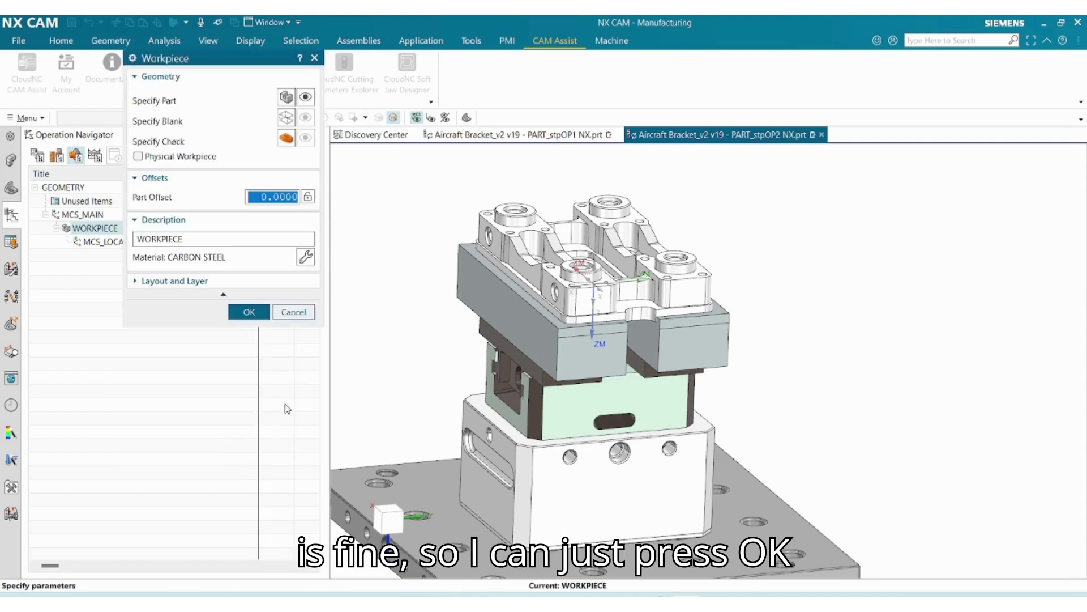
Specify the soft jaws, vice bodies and base plate as check geometry for the OP2 WORKPIECE and accept the workpiece definition.
{"action": "left_click", "coordinate": [287, 137]}
{"action": "left_click", "coordinate": [517, 374]}
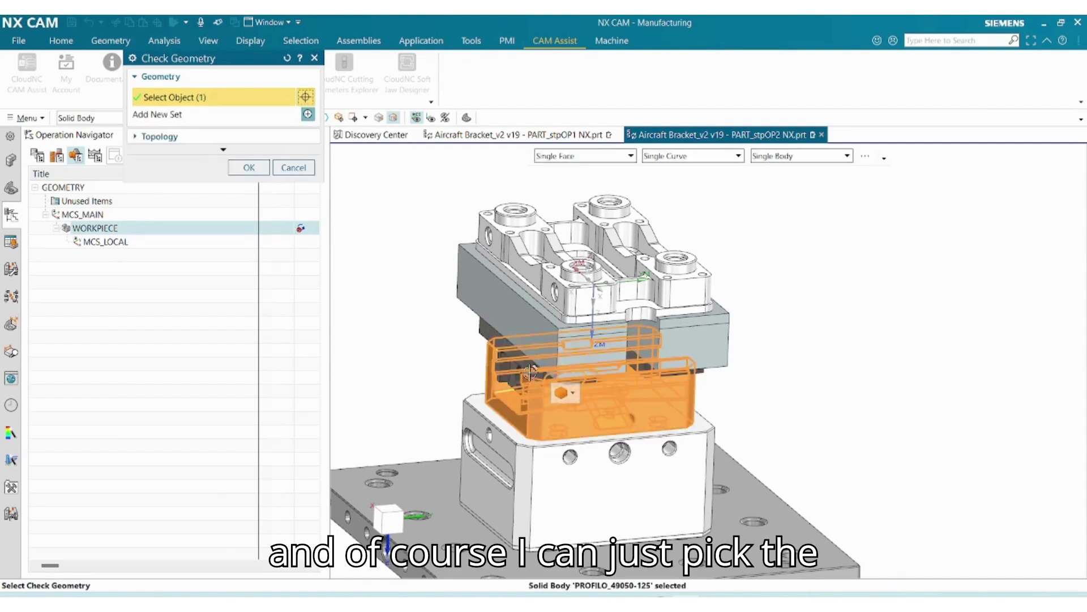
{"action": "left_click", "coordinate": [559, 352]}
{"action": "left_click", "coordinate": [559, 352]}
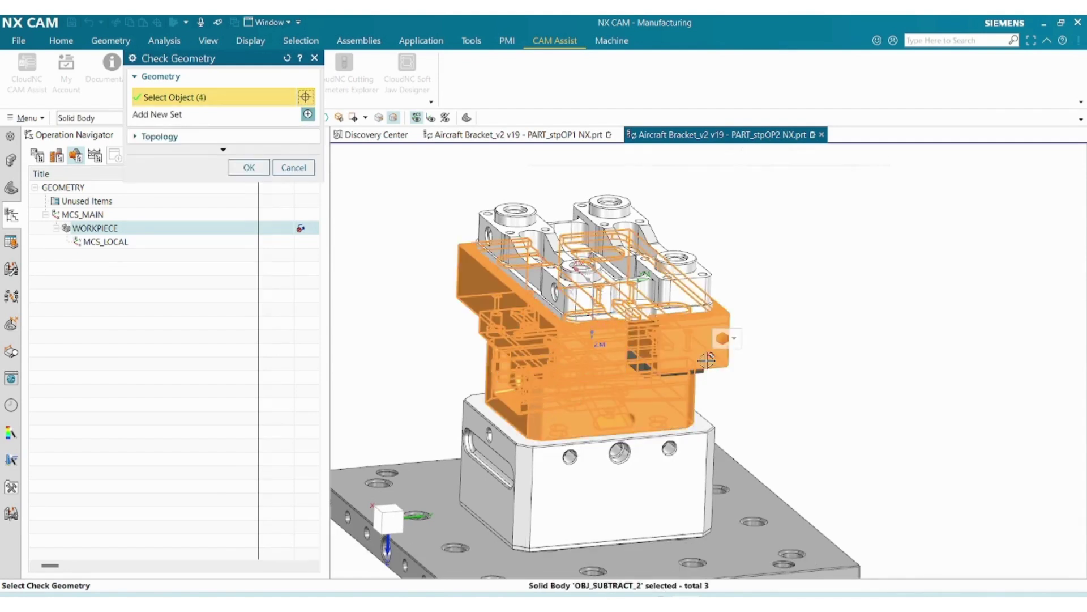
{"action": "left_click", "coordinate": [640, 363]}
{"action": "left_click", "coordinate": [683, 439]}
{"action": "left_click", "coordinate": [684, 439]}
{"action": "left_click", "coordinate": [763, 527]}
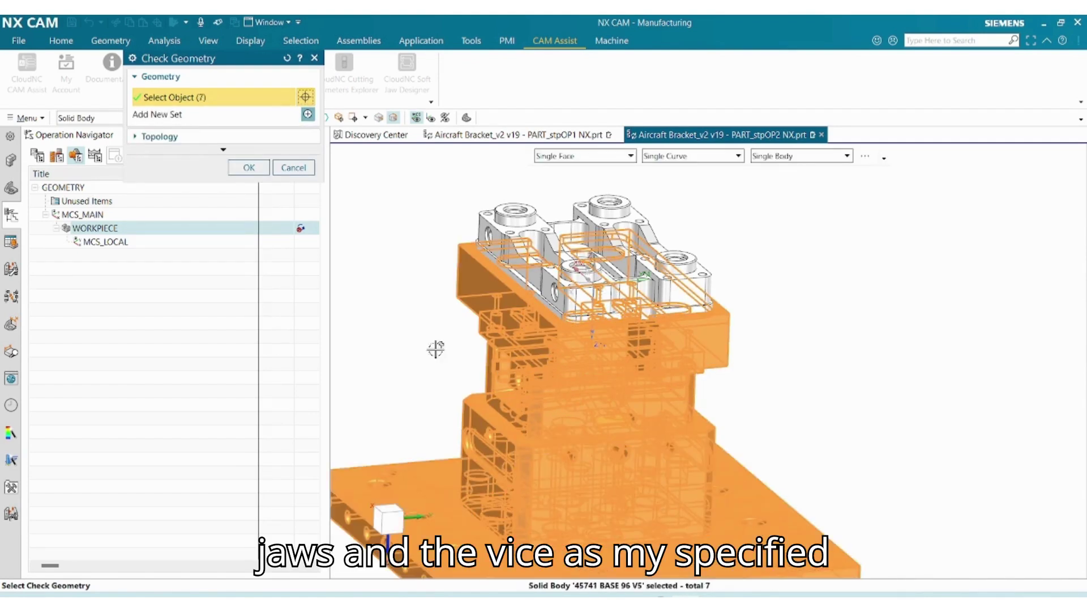
{"action": "left_click", "coordinate": [249, 168]}
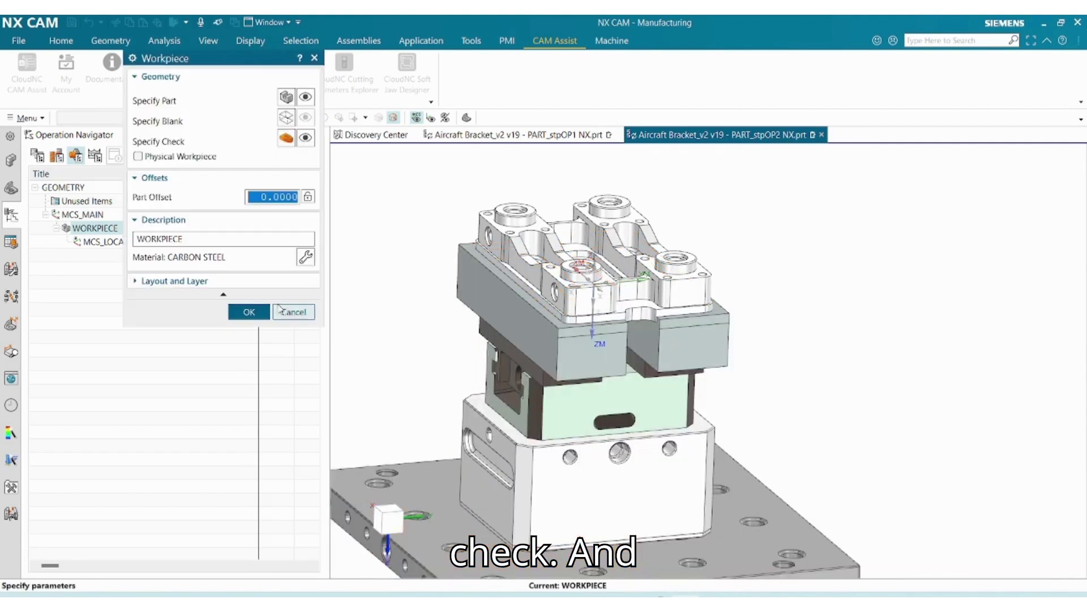
{"action": "left_click", "coordinate": [243, 311]}
{"action": "scroll", "coordinate": [411, 303], "scroll_direction": "down", "scroll_amount": 3}
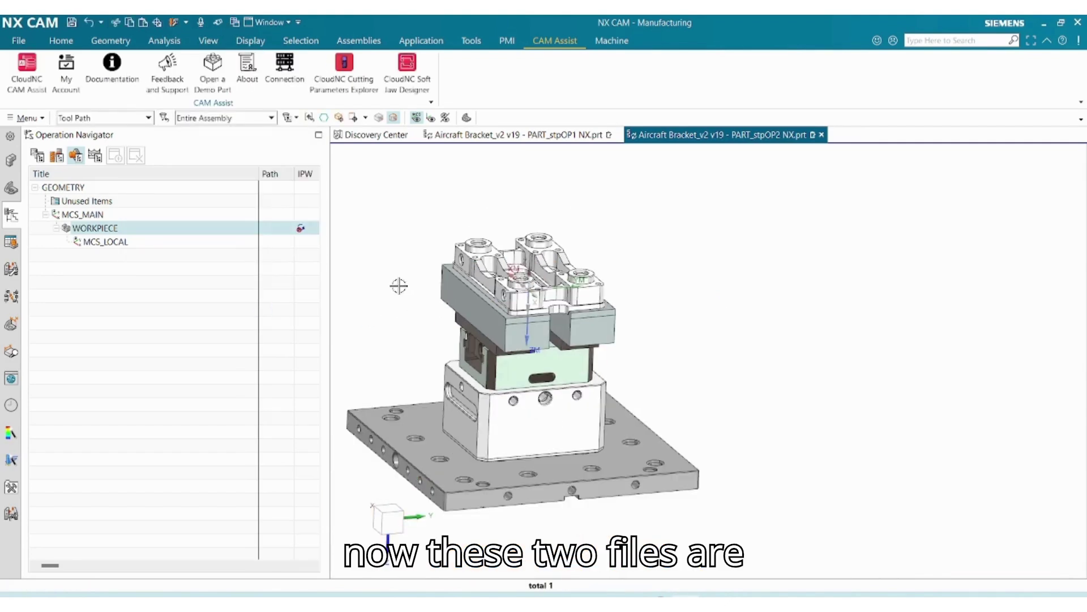
{"action": "scroll", "coordinate": [338, 250], "scroll_direction": "up", "scroll_amount": 2}
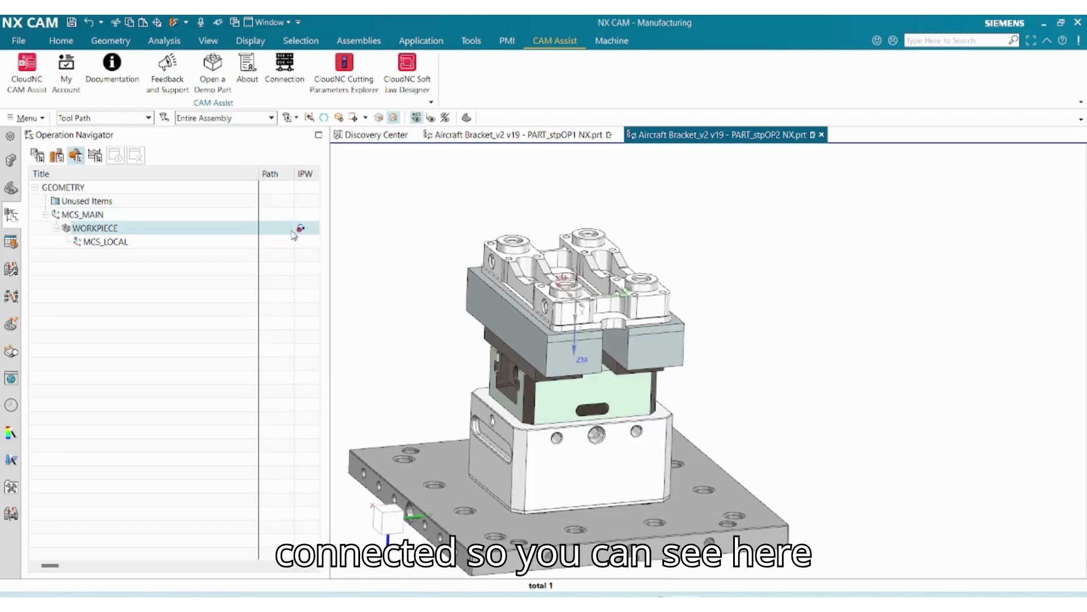
Start CAM Assist from the OP1 file's program order view, saving the document when asked.
{"action": "left_click", "coordinate": [519, 136]}
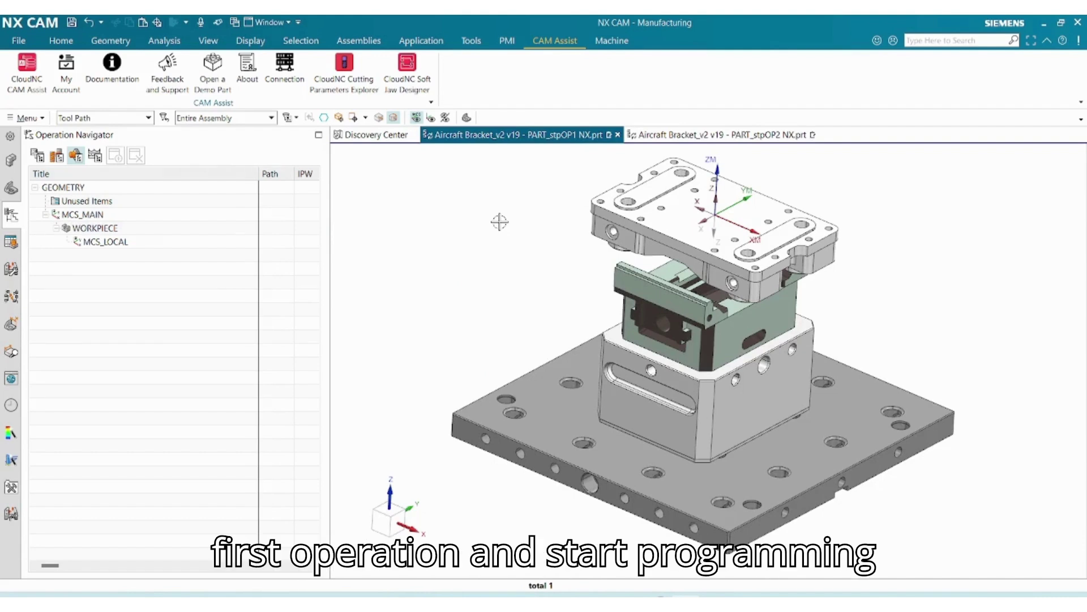
{"action": "left_click", "coordinate": [37, 156]}
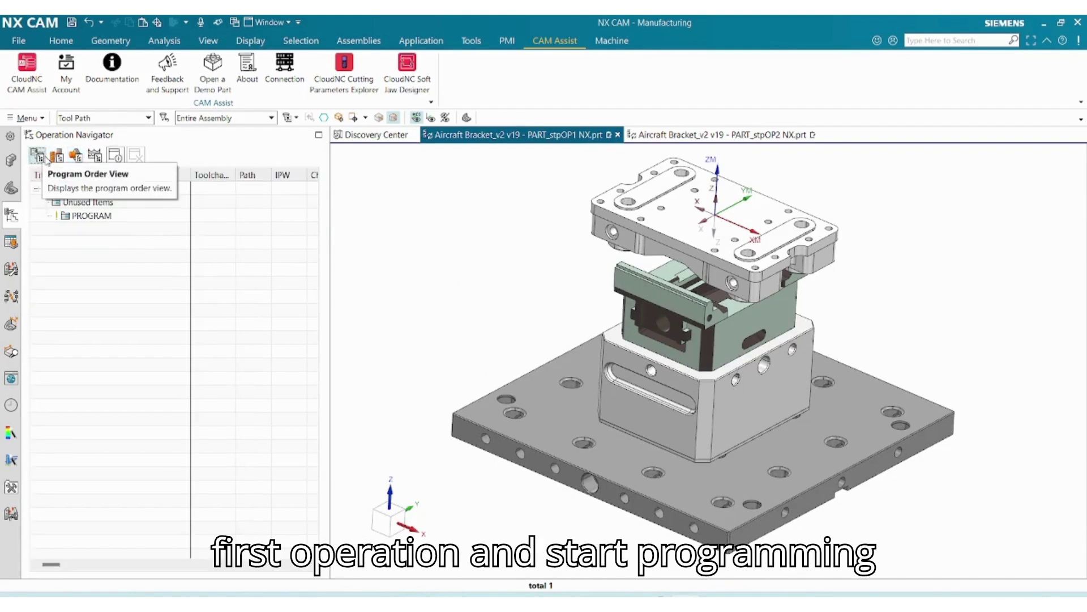
{"action": "left_click", "coordinate": [37, 94]}
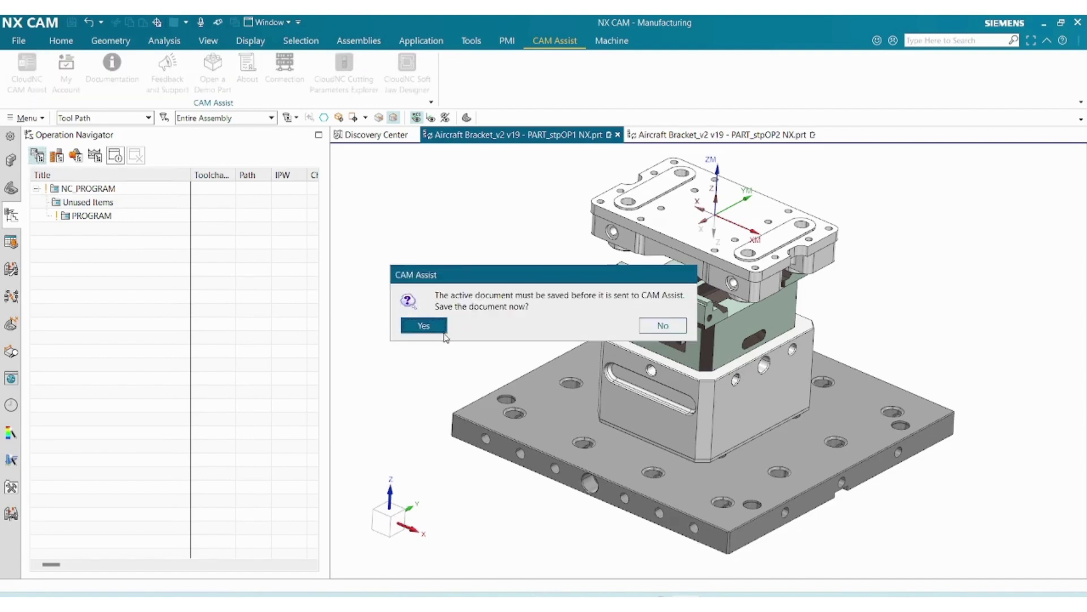
{"action": "left_click", "coordinate": [428, 326]}
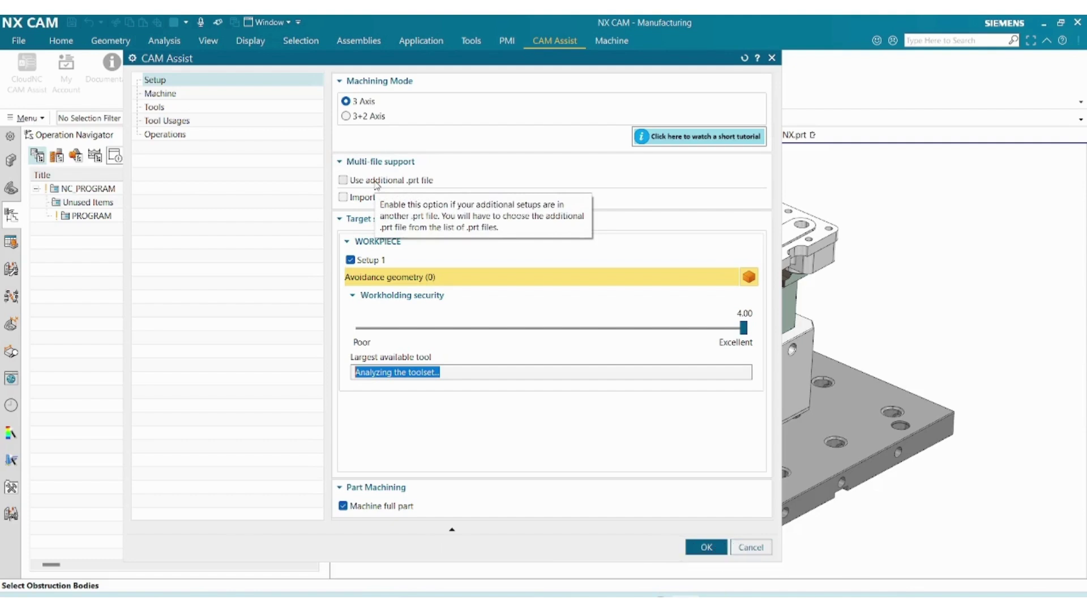
Enable the additional .prt file option with Aircraft Bracket_v2 v19 - PART_stpOP2 NX and review the workholding security of both target setups.
{"action": "left_click", "coordinate": [375, 181]}
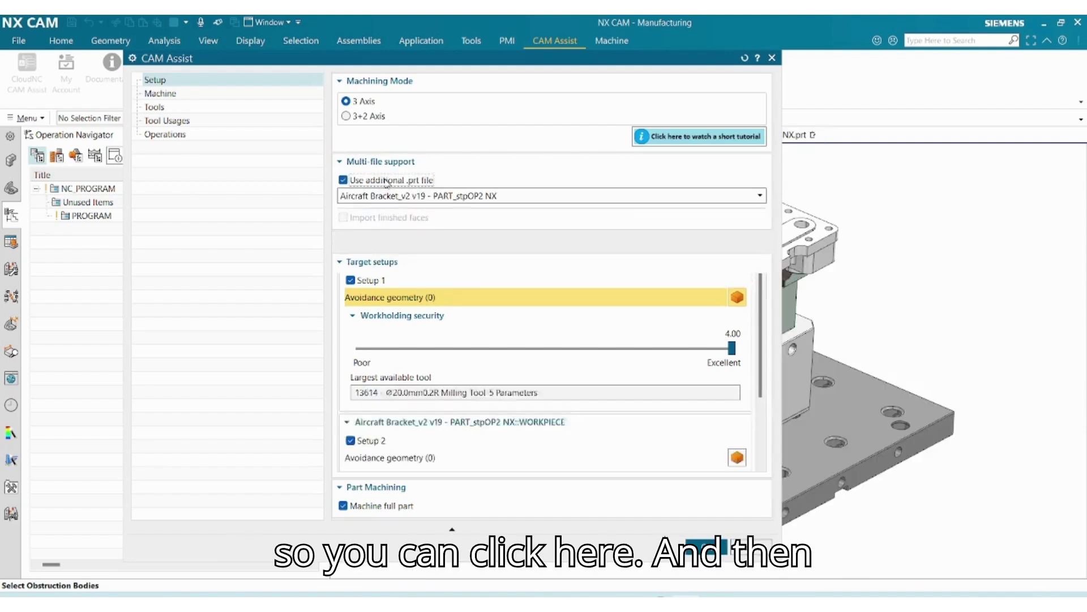
{"action": "left_click", "coordinate": [427, 196]}
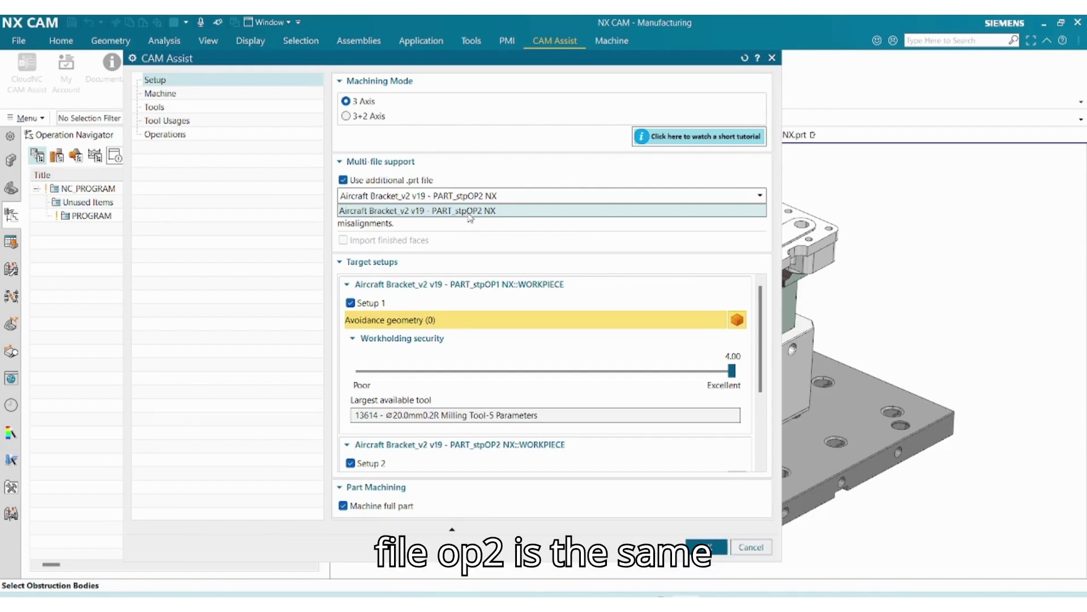
{"action": "left_click", "coordinate": [708, 61]}
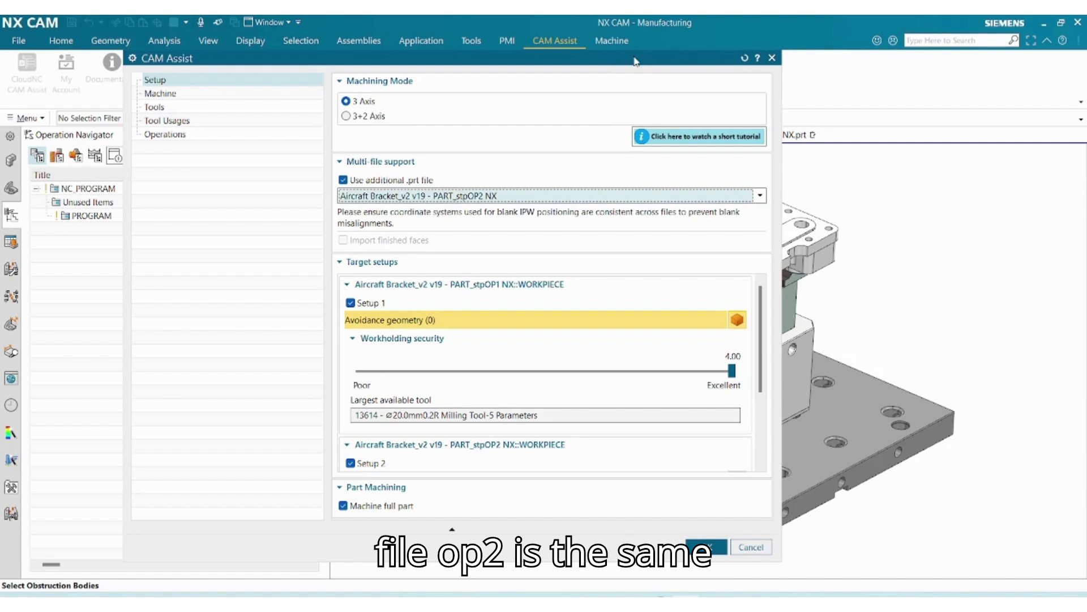
{"action": "left_click_drag", "start_coordinate": [635, 62], "coordinate": [517, 61]}
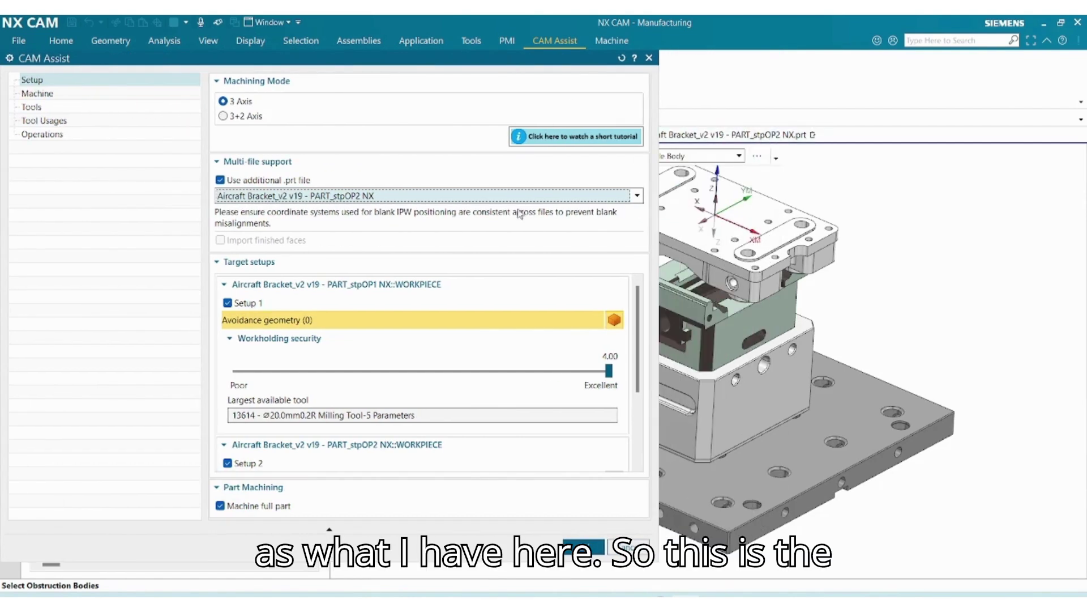
{"action": "scroll", "coordinate": [640, 362], "scroll_direction": "down", "scroll_amount": 3}
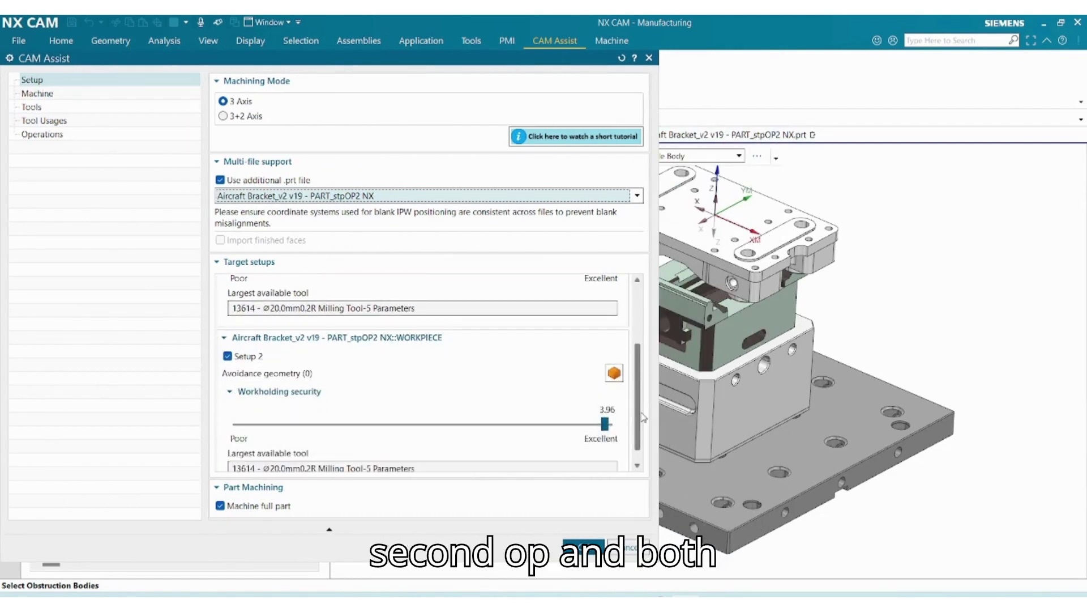
{"action": "scroll", "coordinate": [649, 385], "scroll_direction": "up", "scroll_amount": 1}
{"action": "scroll", "coordinate": [650, 386], "scroll_direction": "up", "scroll_amount": 1}
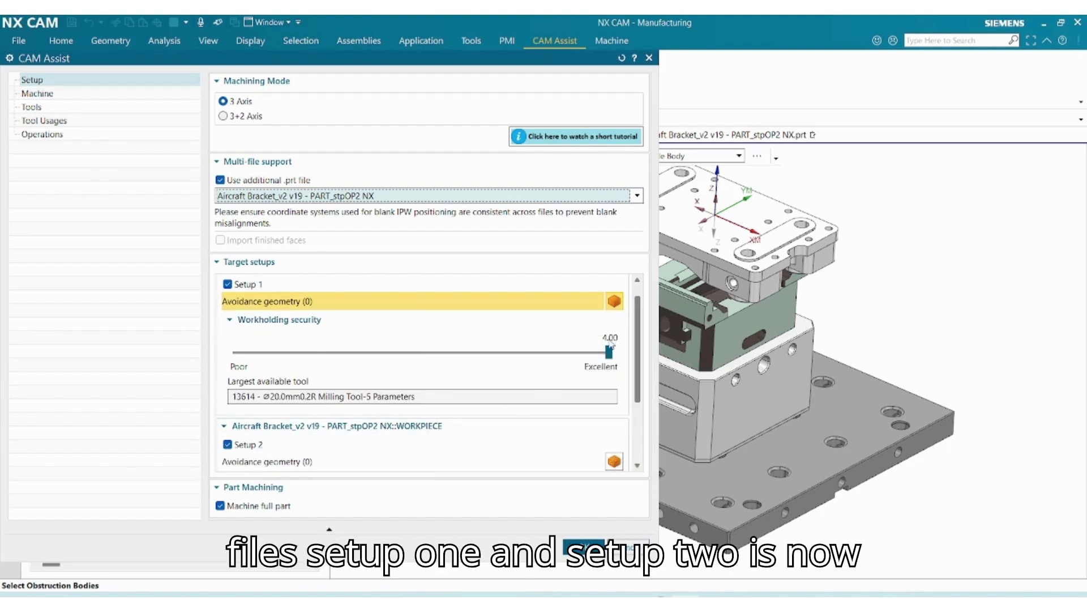
{"action": "scroll", "coordinate": [632, 334], "scroll_direction": "down", "scroll_amount": 3}
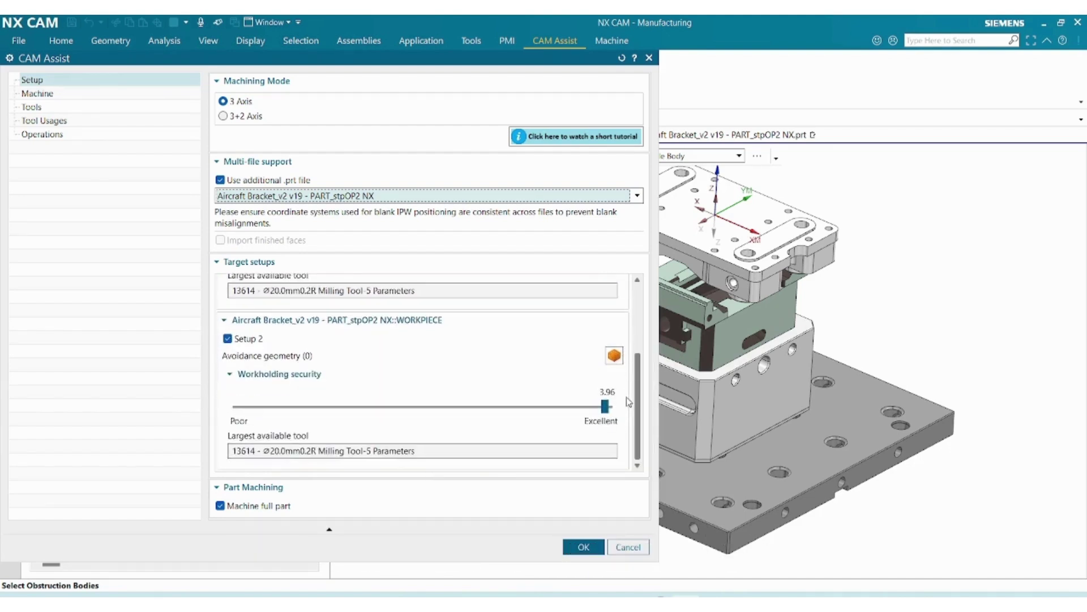
{"action": "scroll", "coordinate": [652, 320], "scroll_direction": "up", "scroll_amount": 4}
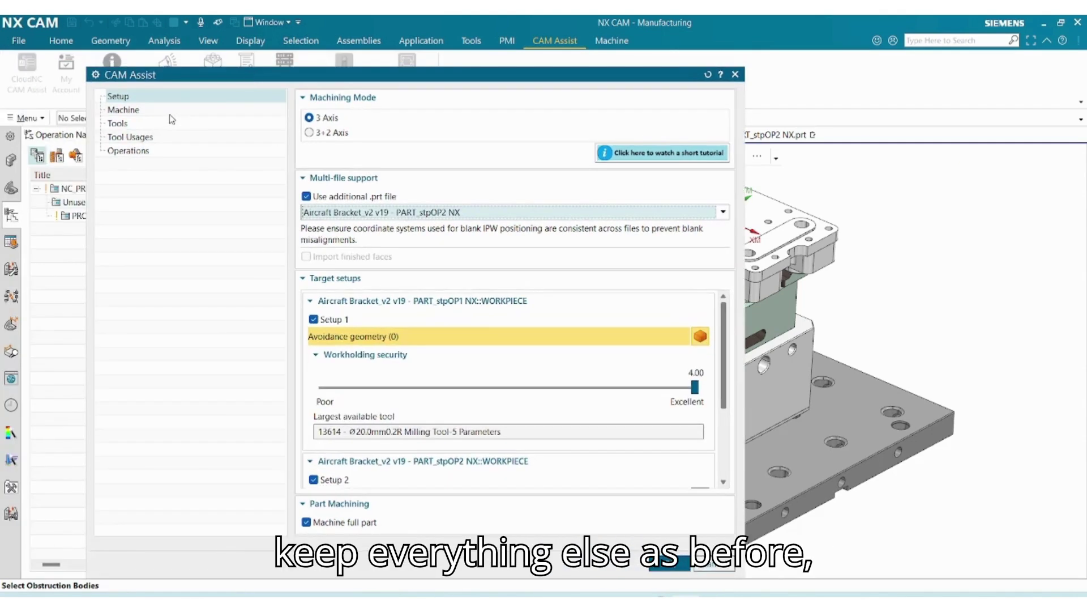
Set the tools source to the Built-in CAM Assist toolset (metric) and enable facing operations for both roughing and finishing.
{"action": "left_click", "coordinate": [170, 113]}
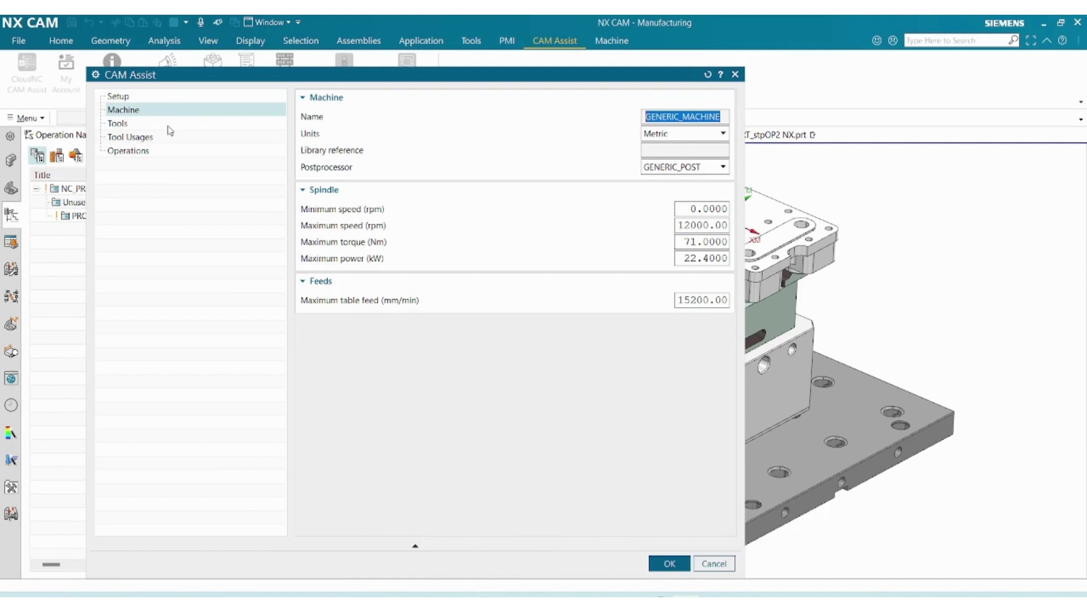
{"action": "left_click", "coordinate": [165, 122]}
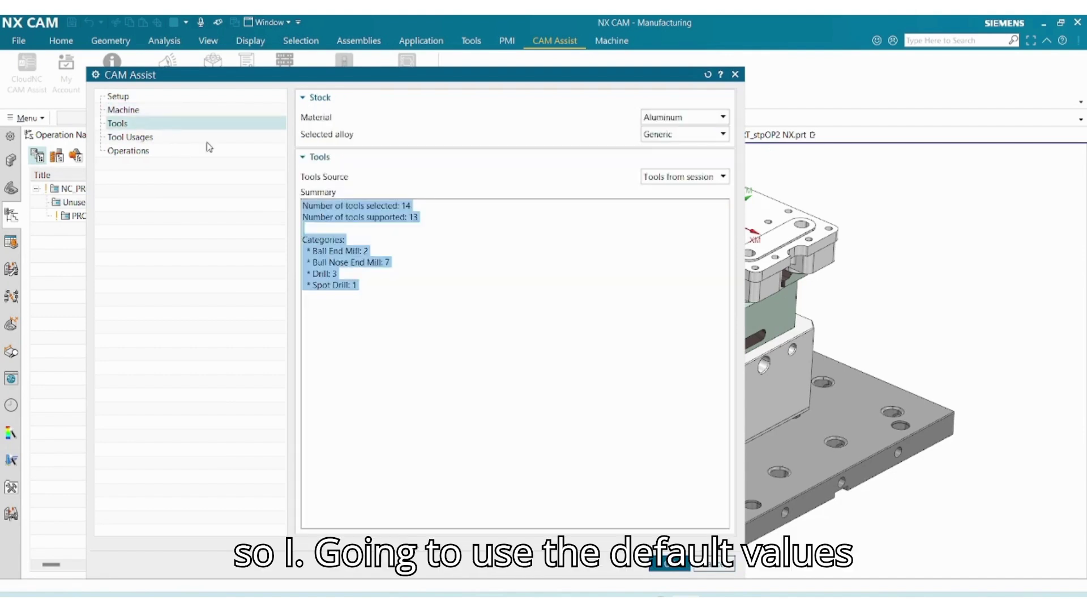
{"action": "left_click", "coordinate": [678, 181]}
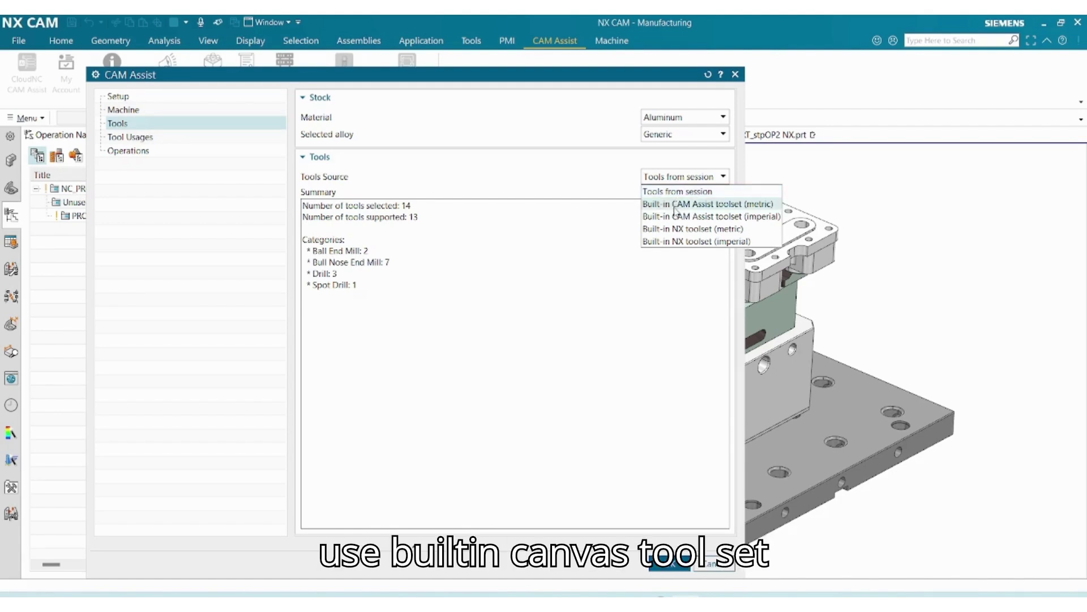
{"action": "left_click", "coordinate": [674, 205]}
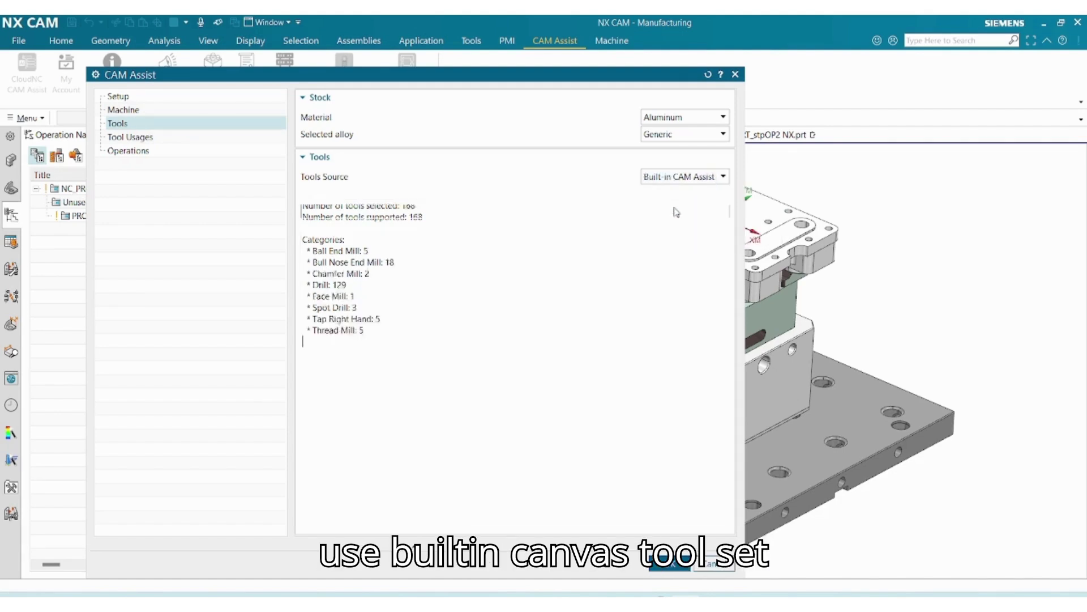
{"action": "left_click", "coordinate": [125, 150]}
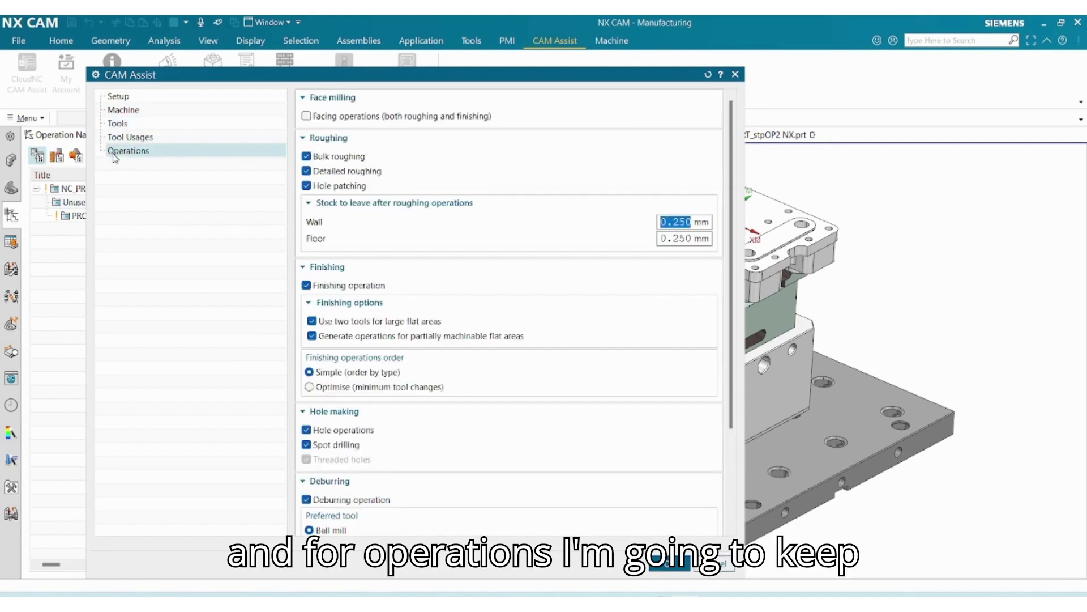
{"action": "left_click", "coordinate": [384, 118]}
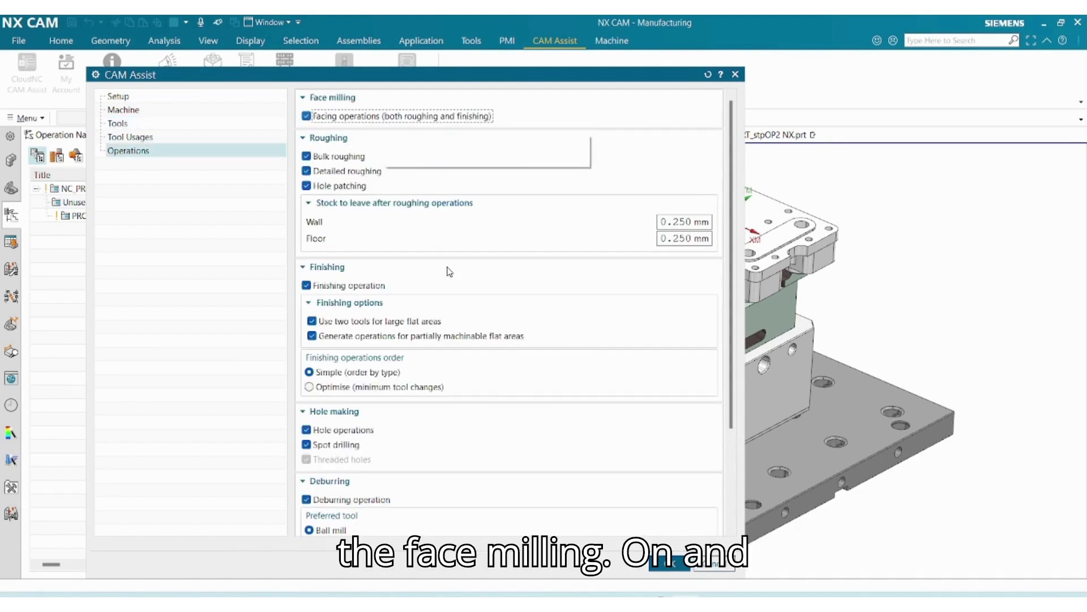
Review the remaining operation options and the setup settings, run CAM Assist, and decline toolpath generation while the program is created.
{"action": "scroll", "coordinate": [452, 283], "scroll_direction": "down", "scroll_amount": 3}
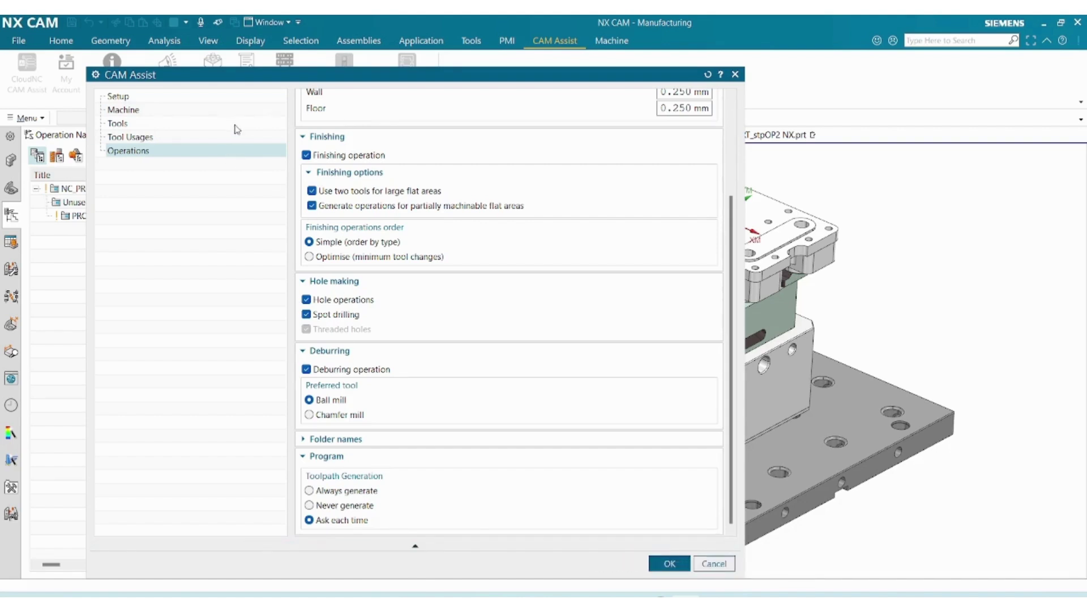
{"action": "left_click", "coordinate": [218, 97]}
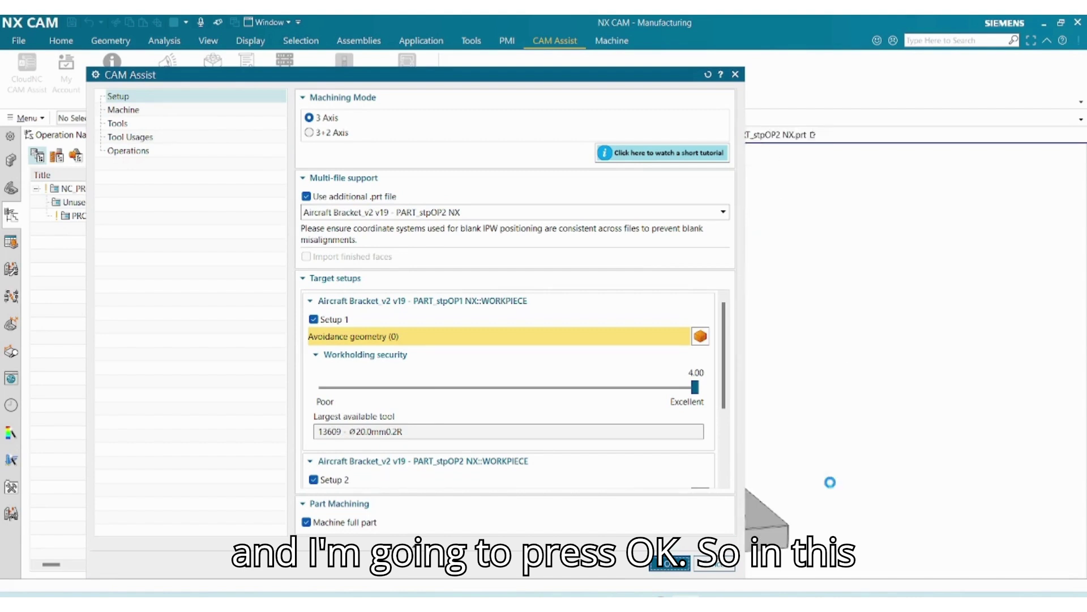
{"action": "middle_click", "coordinate": [831, 482]}
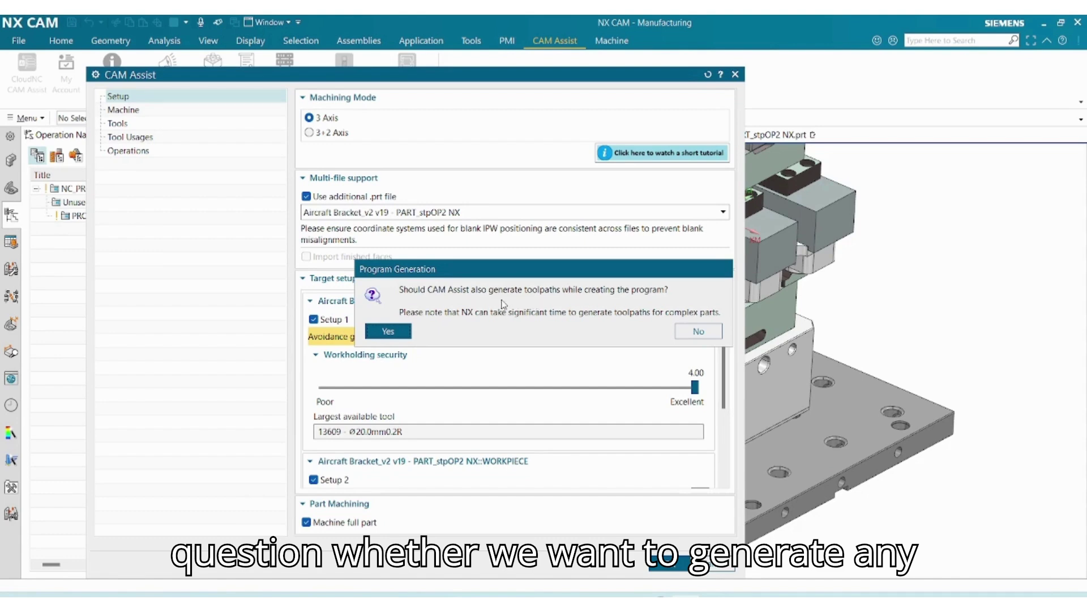
{"action": "left_click", "coordinate": [690, 333]}
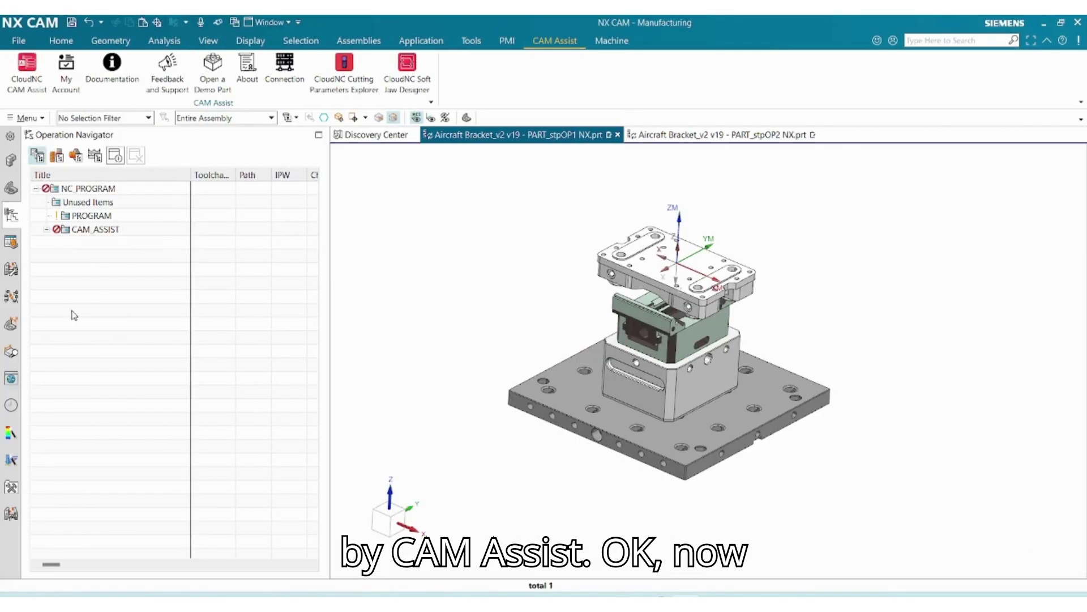
Expand the CAM_ASSIST programs to examine the SETUP_1 operations in the OP1 file and SETUP_2 operations in the OP2 file, and return to OP1.
{"action": "left_click", "coordinate": [48, 230]}
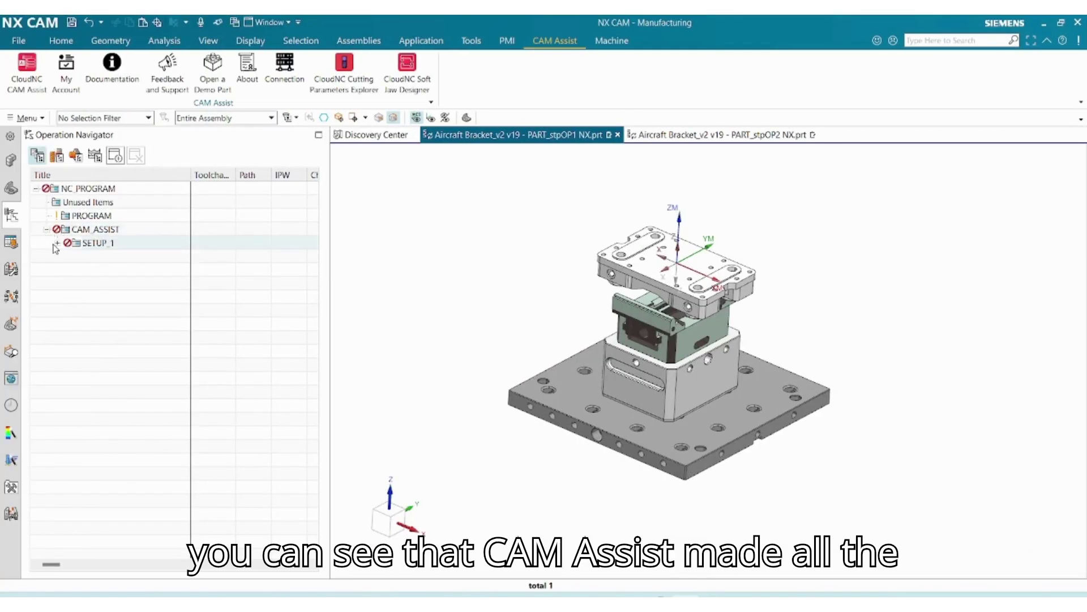
{"action": "left_click", "coordinate": [57, 244]}
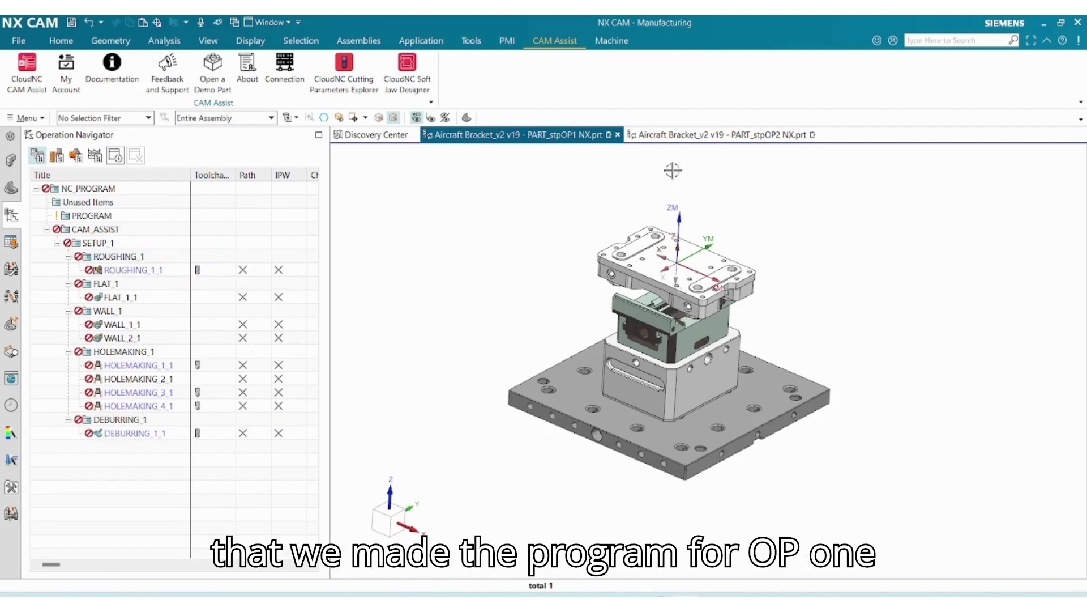
{"action": "left_click", "coordinate": [699, 134]}
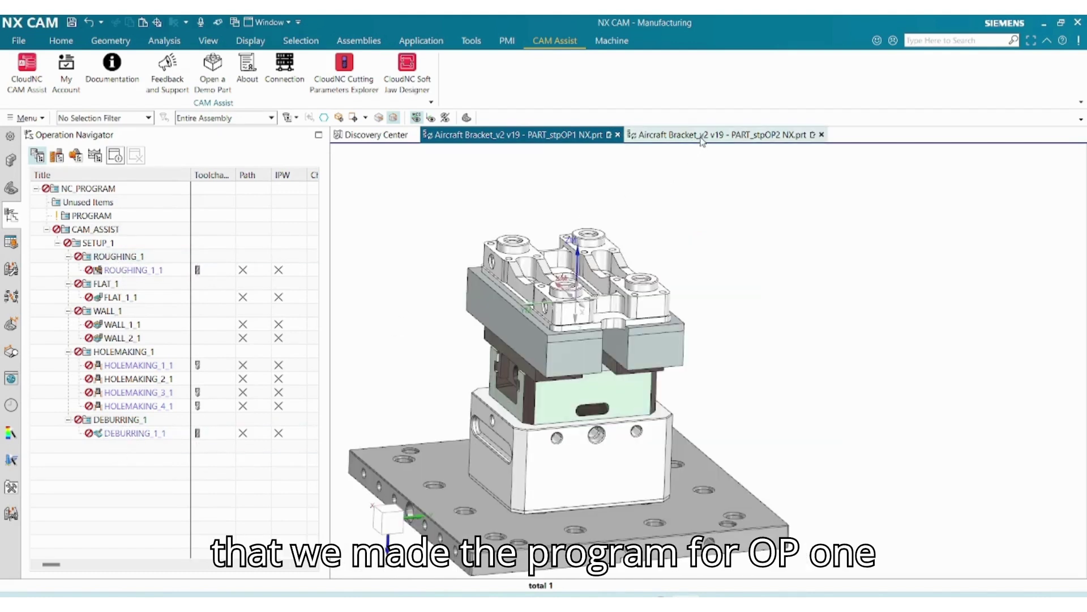
{"action": "left_click", "coordinate": [46, 229]}
{"action": "left_click", "coordinate": [57, 243]}
{"action": "right_click", "coordinate": [43, 361]}
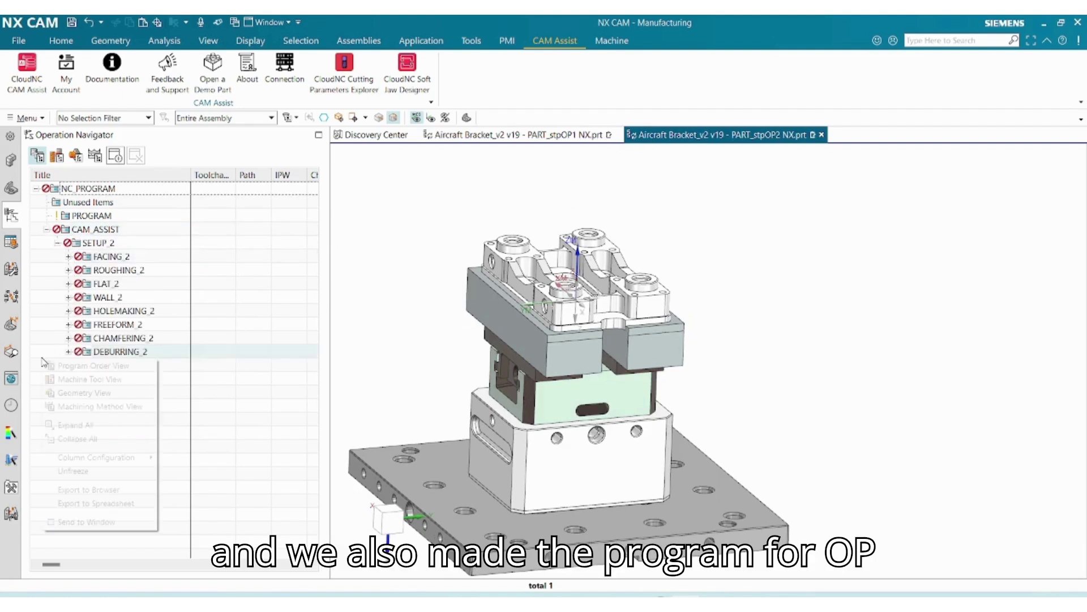
{"action": "left_click", "coordinate": [85, 425]}
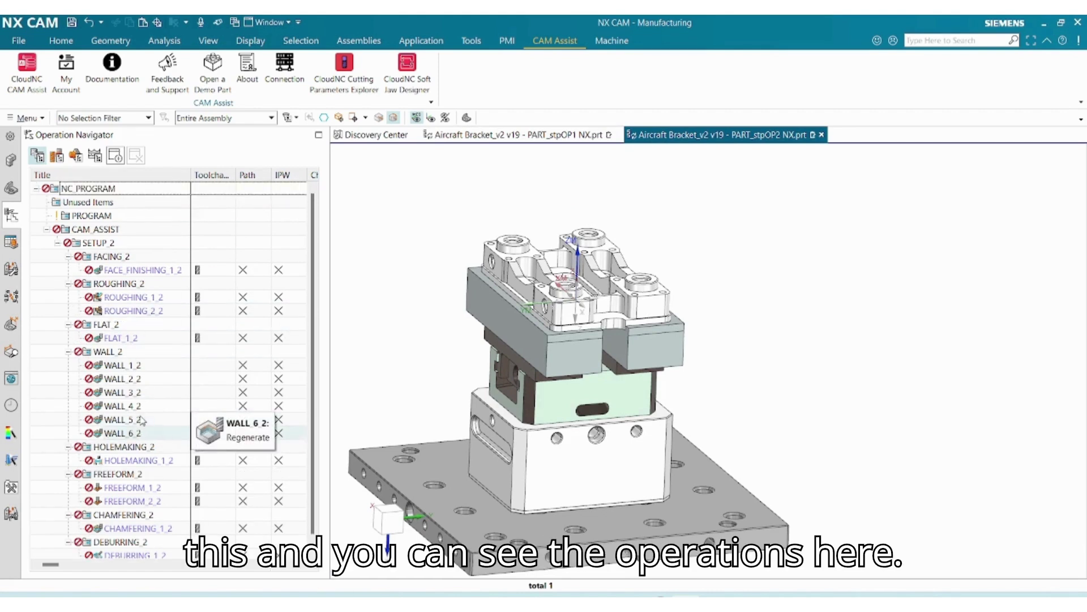
{"action": "left_click", "coordinate": [462, 135]}
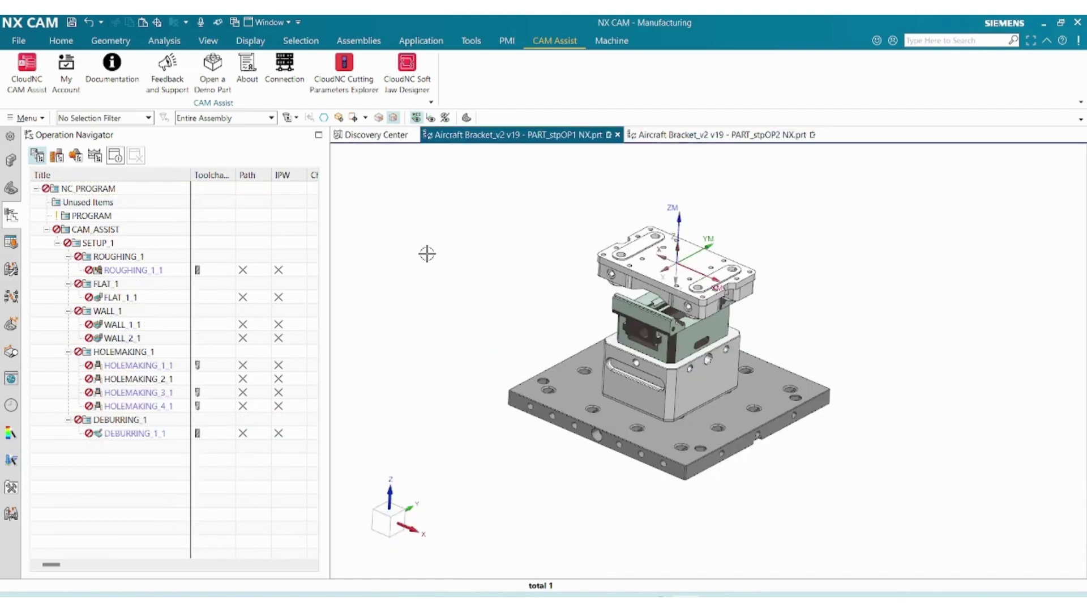